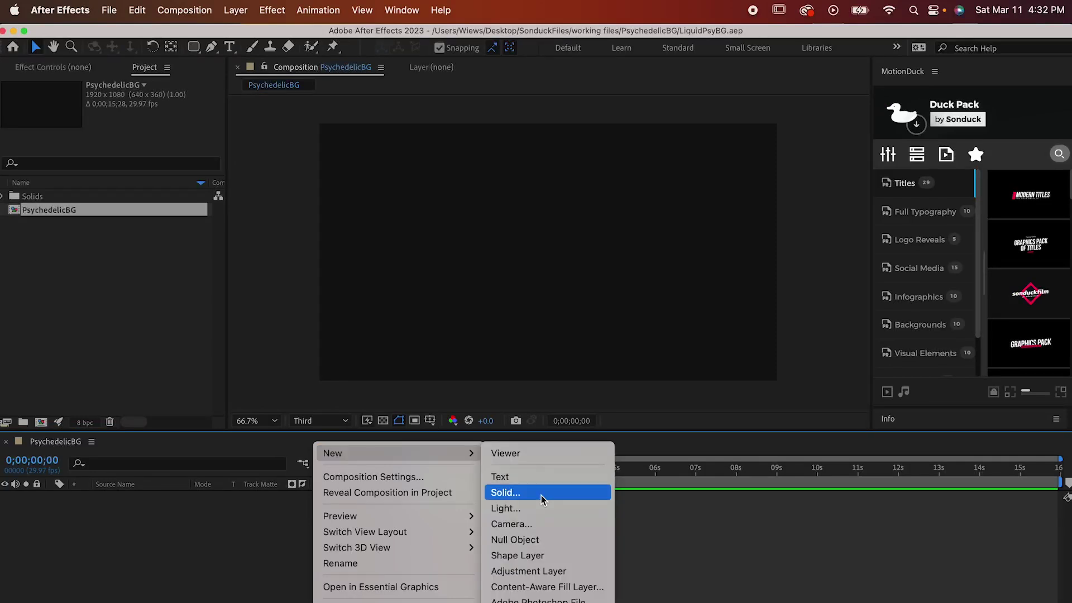
- Add a full-frame Royal Blue solid, duplicate it, and select the top copy
{"action": "left_click", "coordinate": [541, 492]}
{"action": "key", "text": "Return"}
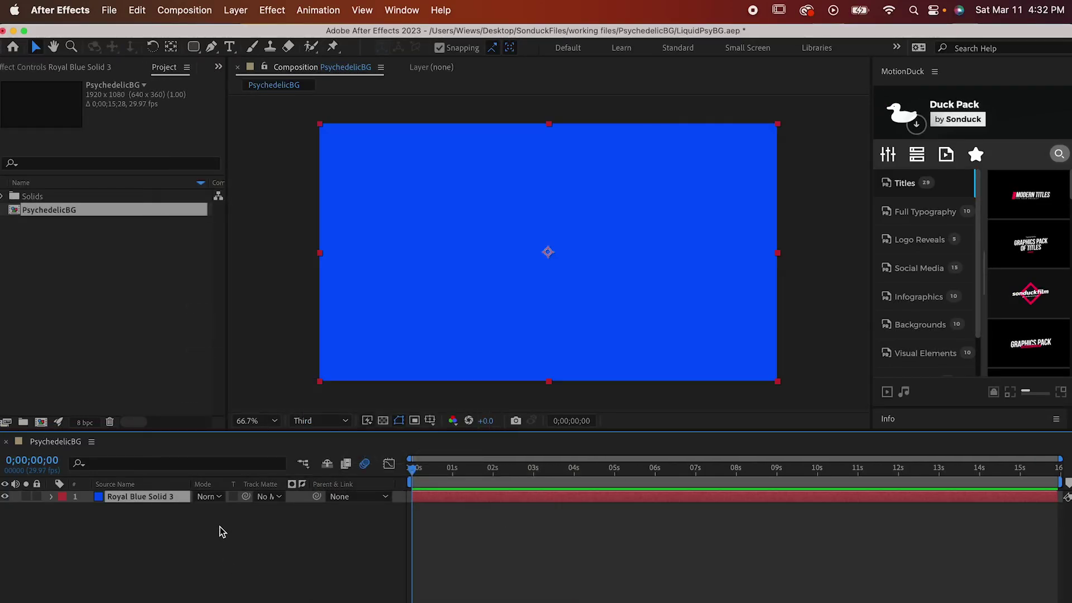
{"action": "key", "text": "super+d"}
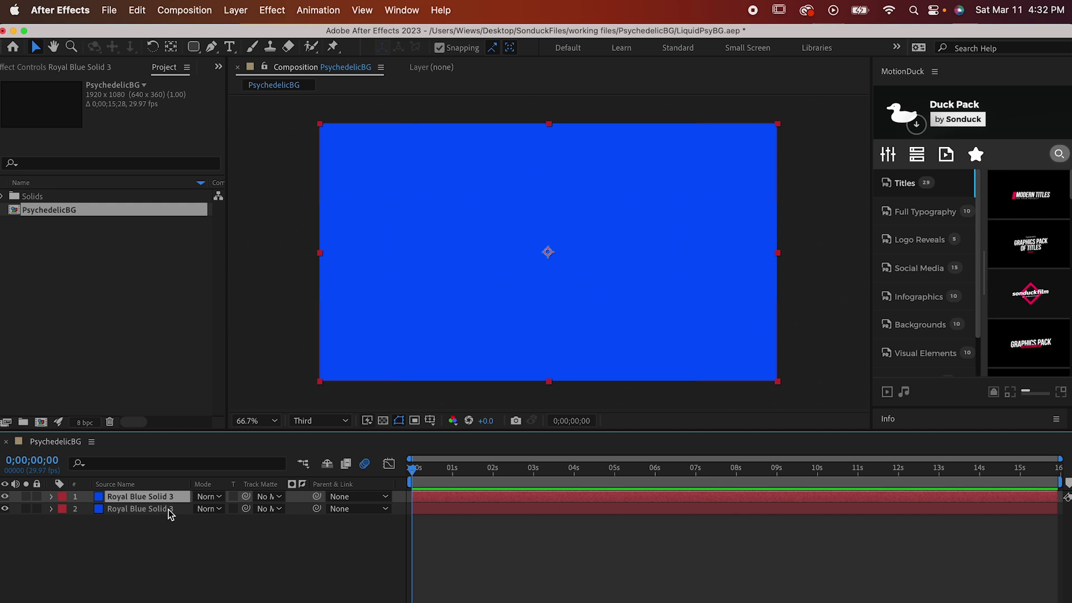
{"action": "left_click", "coordinate": [6, 513]}
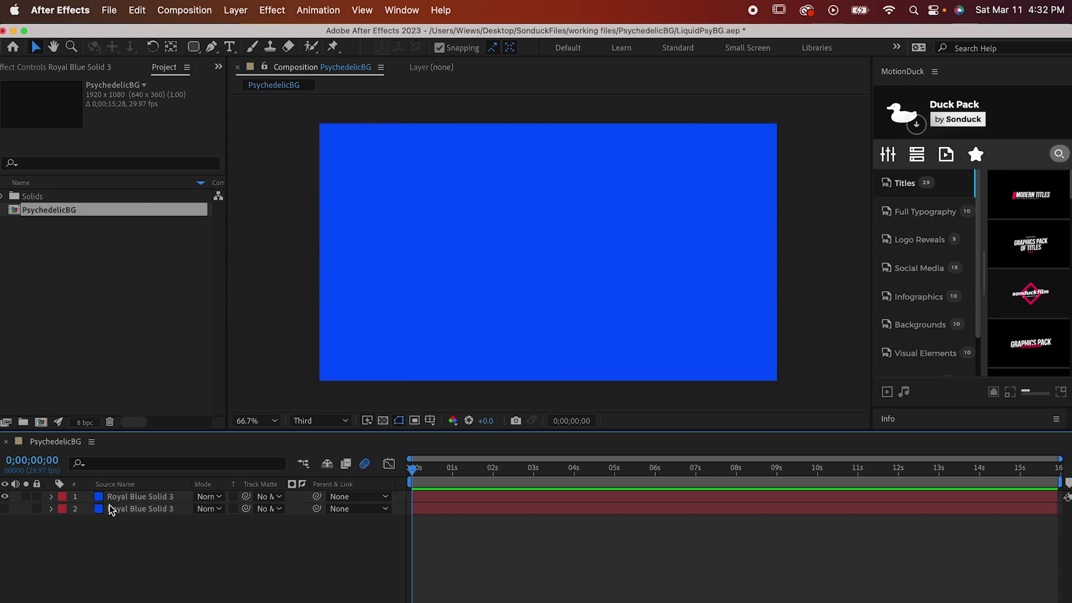
{"action": "left_click", "coordinate": [115, 500]}
- Apply CC Mr. Mercury to the top solid and preview the blobs around 3 seconds
{"action": "left_click", "coordinate": [272, 10]}
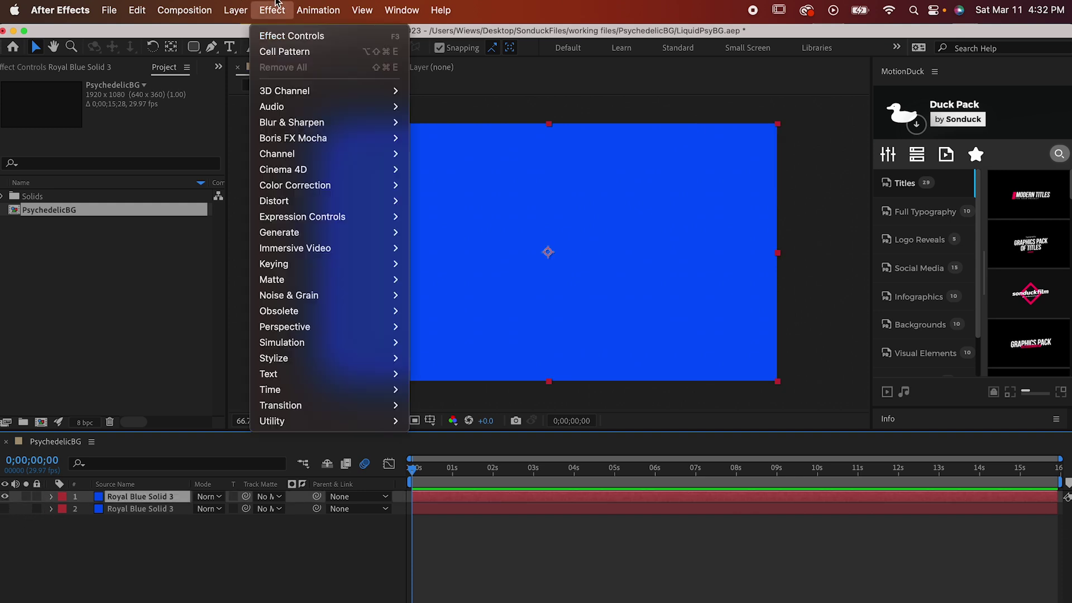
{"action": "mouse_move", "coordinate": [340, 345]}
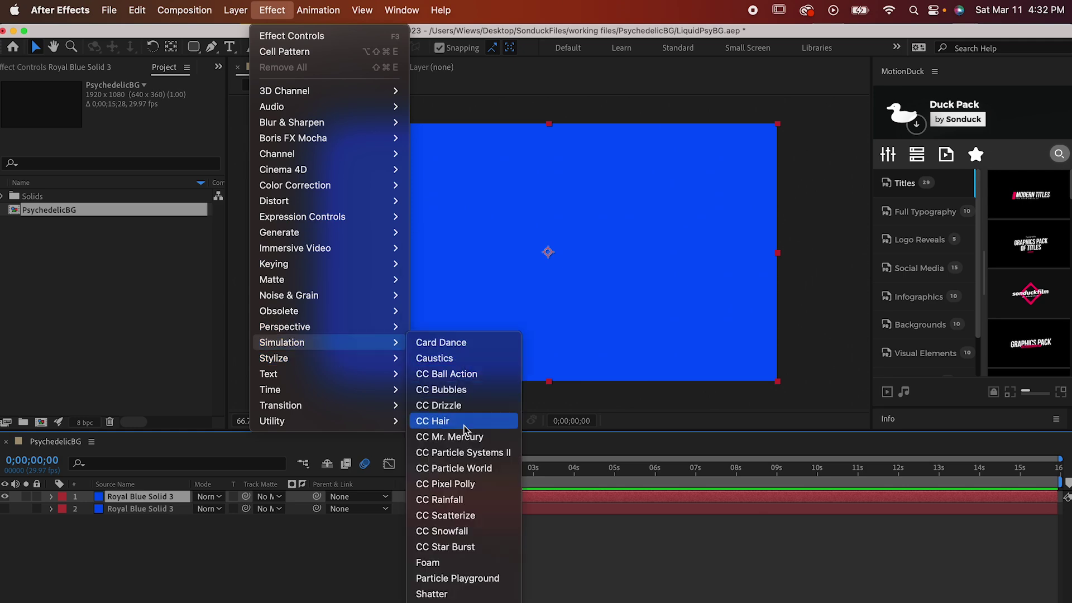
{"action": "left_click", "coordinate": [450, 437]}
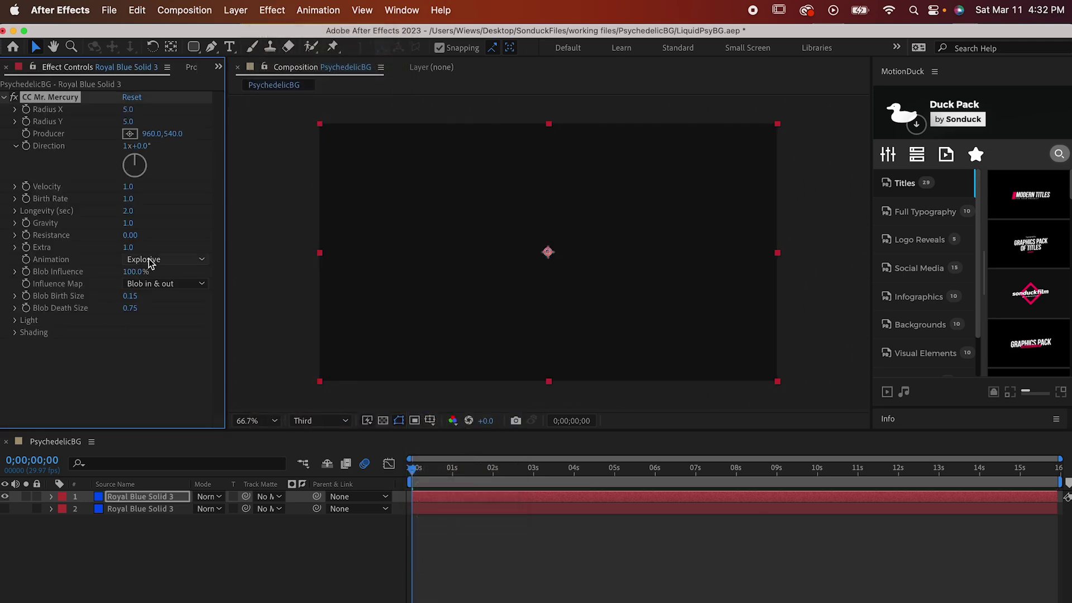
{"action": "left_click_drag", "start_coordinate": [438, 476], "coordinate": [498, 476]}
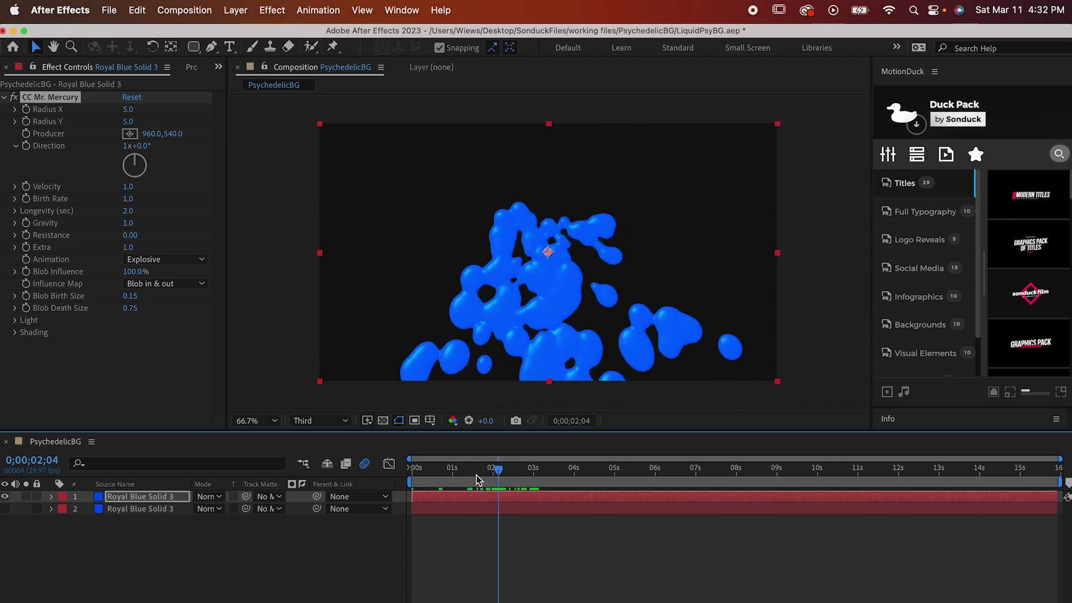
- Set Mr. Mercury's Radius to 100, Birth Rate to 20 and Gravity to 0
{"action": "left_click", "coordinate": [129, 110]}
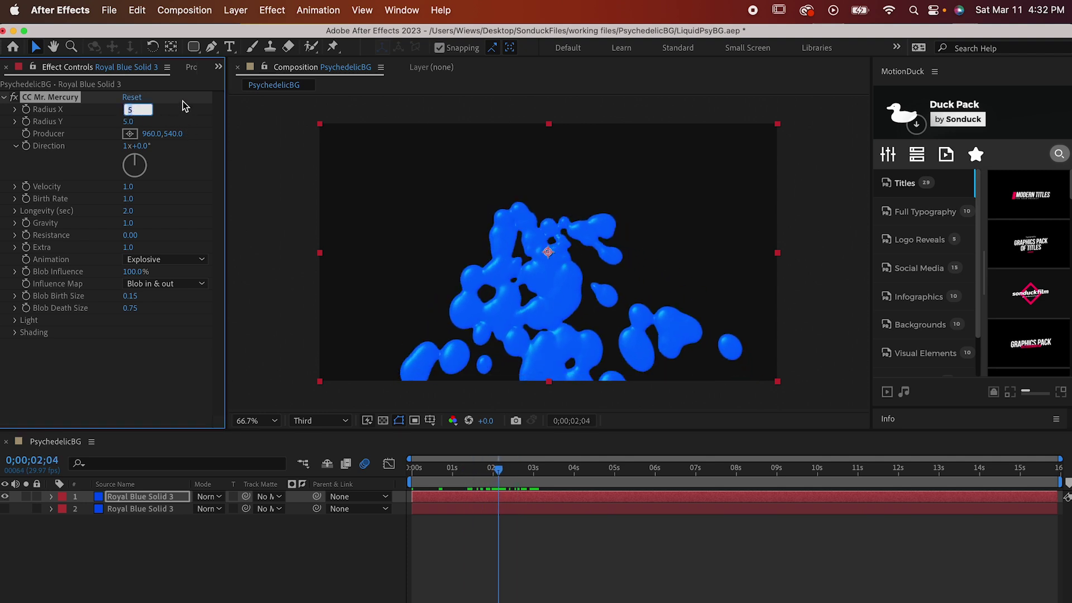
{"action": "type", "text": "100"}
{"action": "key", "text": "Tab"}
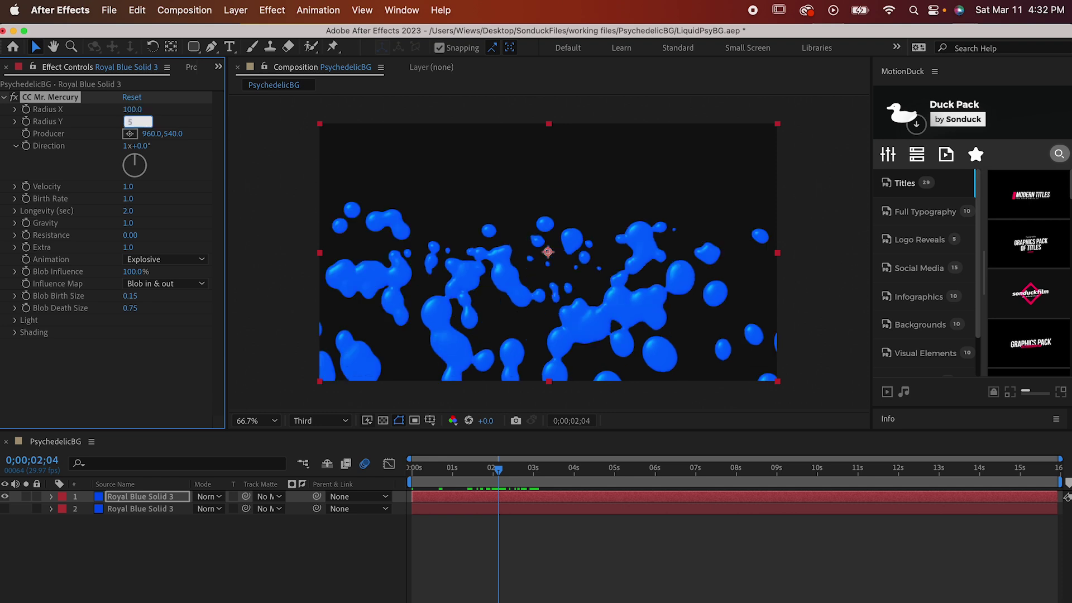
{"action": "left_click", "coordinate": [130, 200]}
{"action": "type", "text": "20"}
{"action": "key", "text": "Return"}
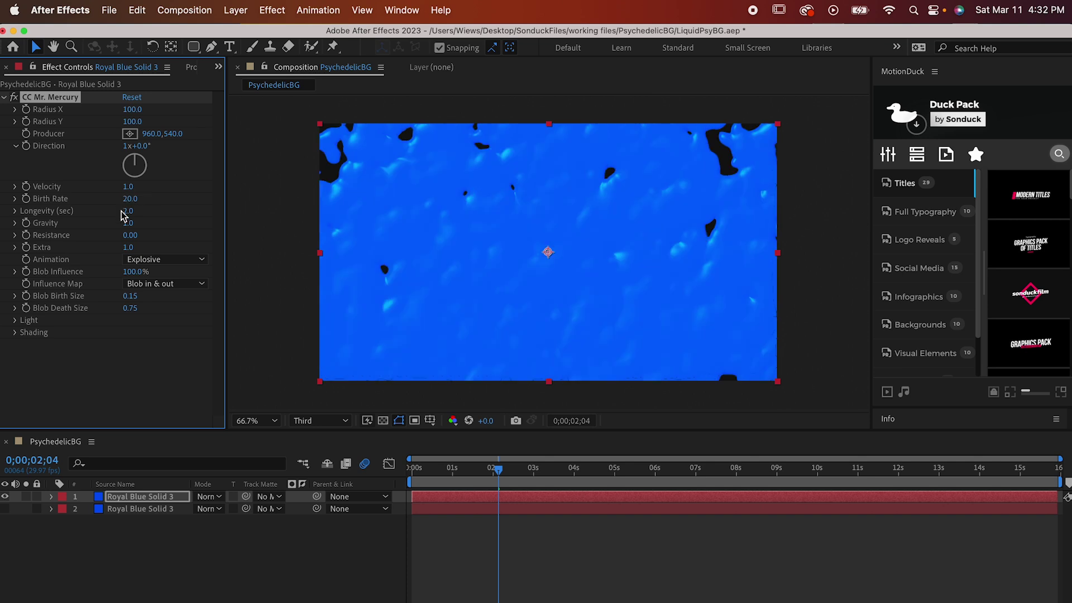
{"action": "left_click", "coordinate": [128, 223]}
{"action": "type", "text": "0"}
{"action": "key", "text": "Return"}
- Set Blob Birth Size and Blob Death Size to 0.30, then return to the timeline start
{"action": "left_click", "coordinate": [133, 297]}
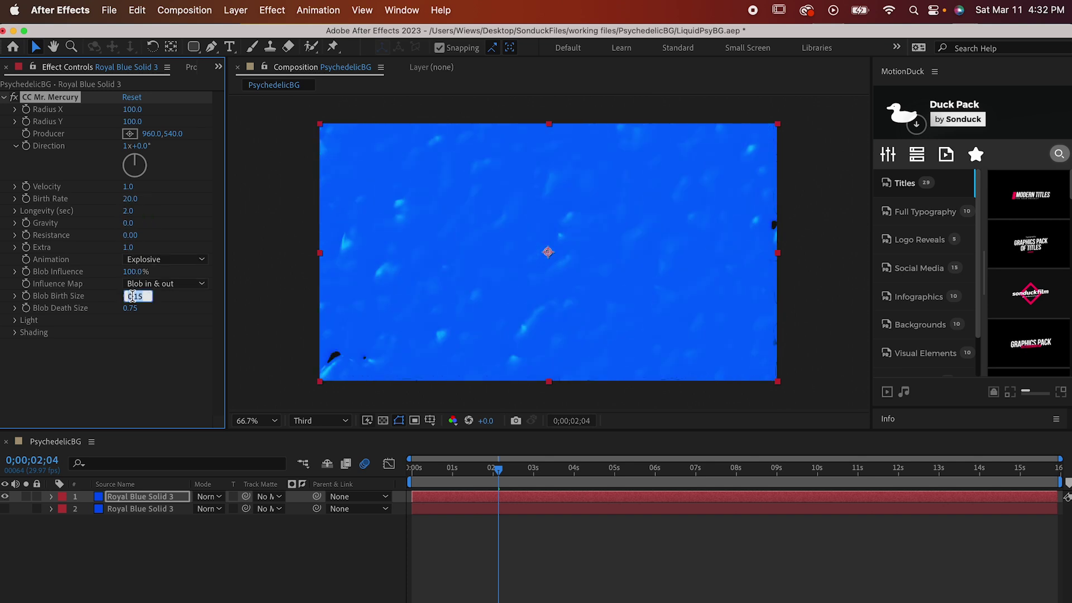
{"action": "type", "text": ".3"}
{"action": "key", "text": "Return"}
{"action": "left_click", "coordinate": [132, 309]}
{"action": "type", "text": ".3"}
{"action": "key", "text": "Return"}
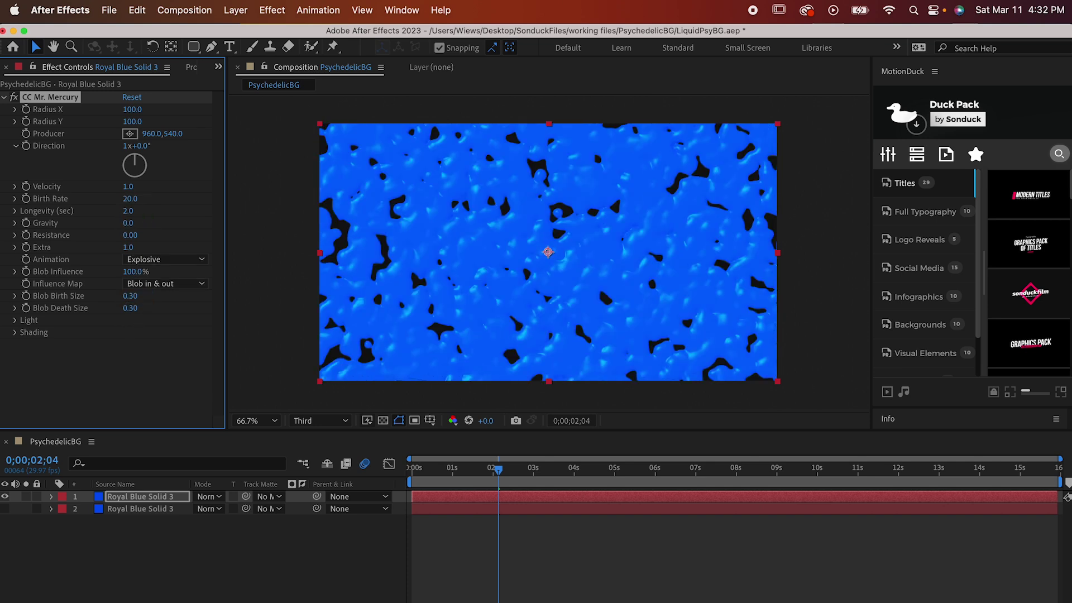
{"action": "left_click_drag", "start_coordinate": [467, 470], "coordinate": [414, 469]}
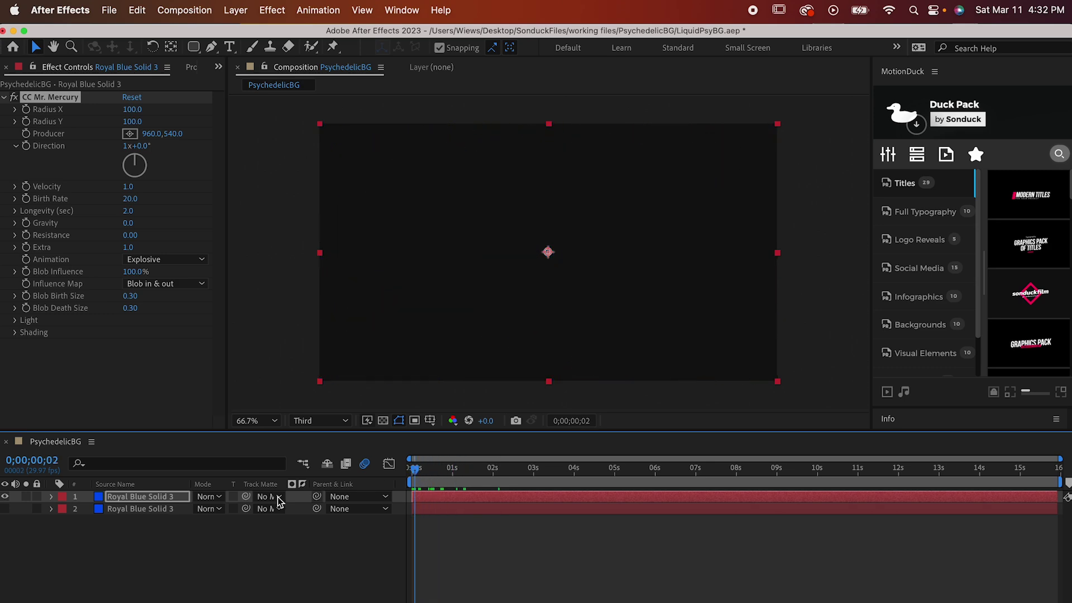
- Add Fractal Noise to the top solid with Contrast 200
{"action": "left_click", "coordinate": [260, 7]}
{"action": "mouse_move", "coordinate": [305, 295]}
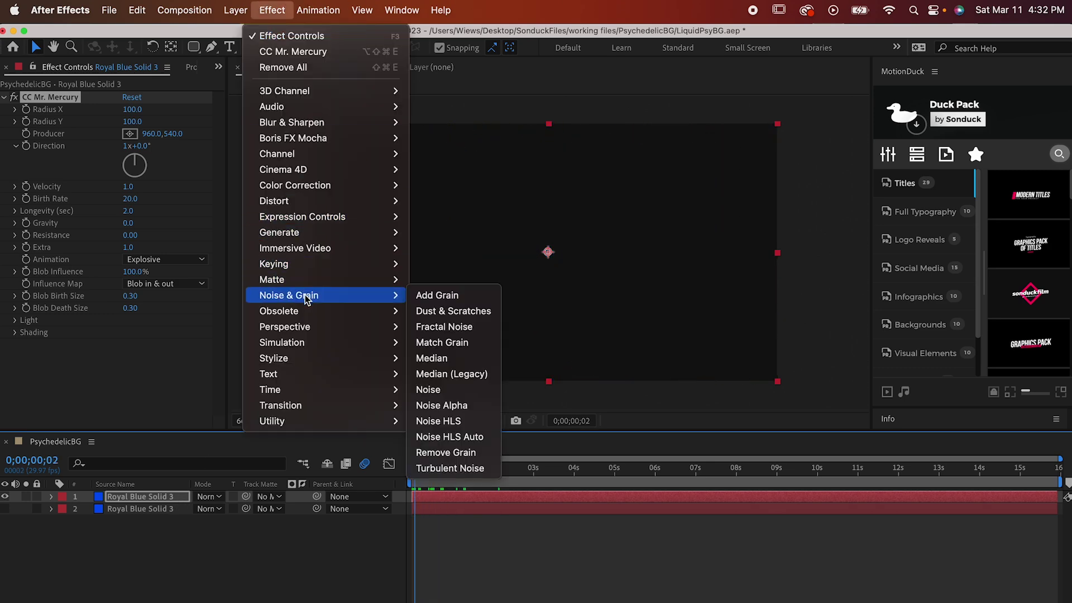
{"action": "left_click", "coordinate": [496, 329]}
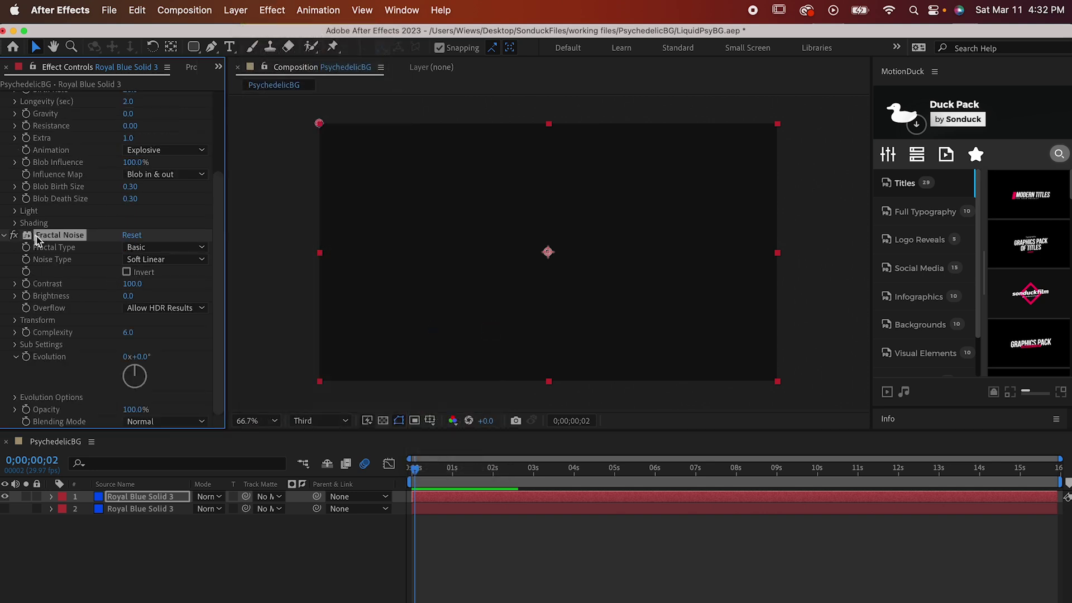
{"action": "left_click", "coordinate": [130, 284]}
{"action": "type", "text": "200"}
{"action": "key", "text": "Return"}
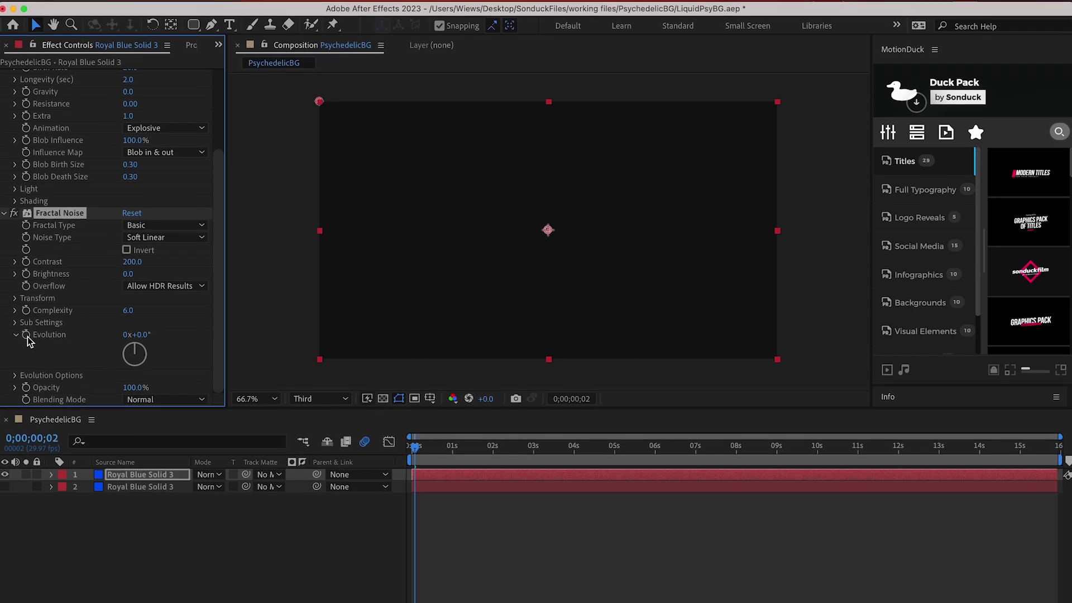
- Drive the Fractal Noise Evolution with a 'time' expression
{"action": "left_click", "coordinate": [27, 336], "text": "alt"}
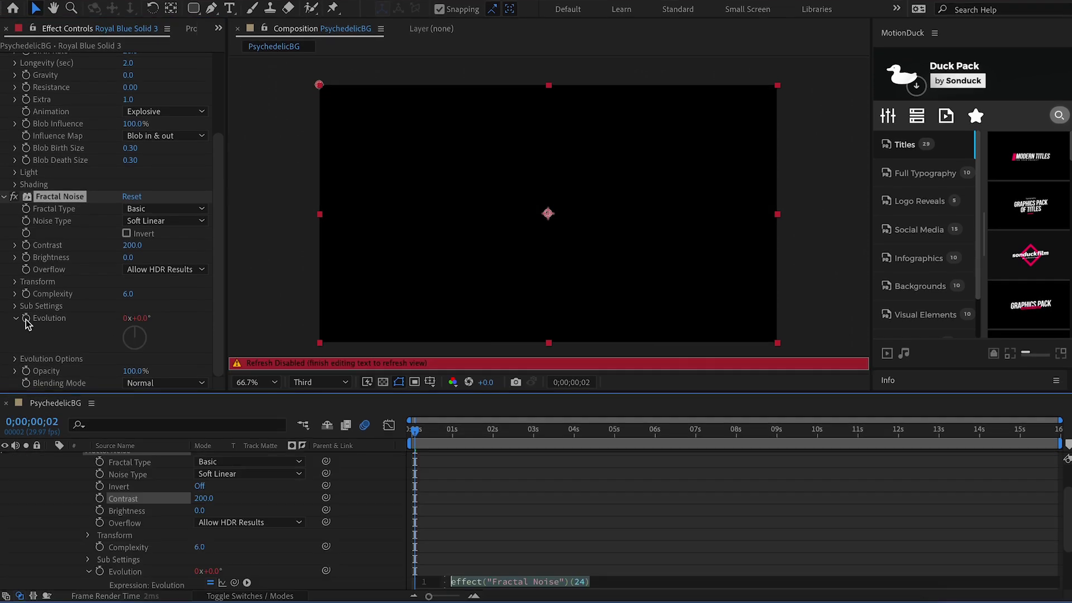
{"action": "scroll", "coordinate": [224, 547], "scroll_direction": "down", "scroll_amount": 3}
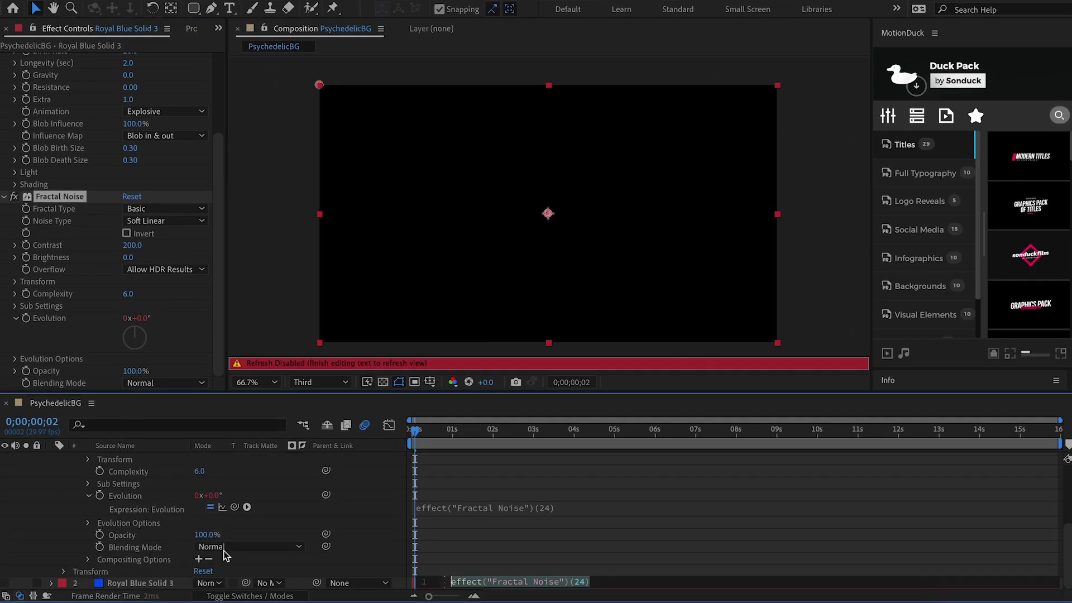
{"action": "scroll", "coordinate": [225, 555], "scroll_direction": "up", "scroll_amount": 4}
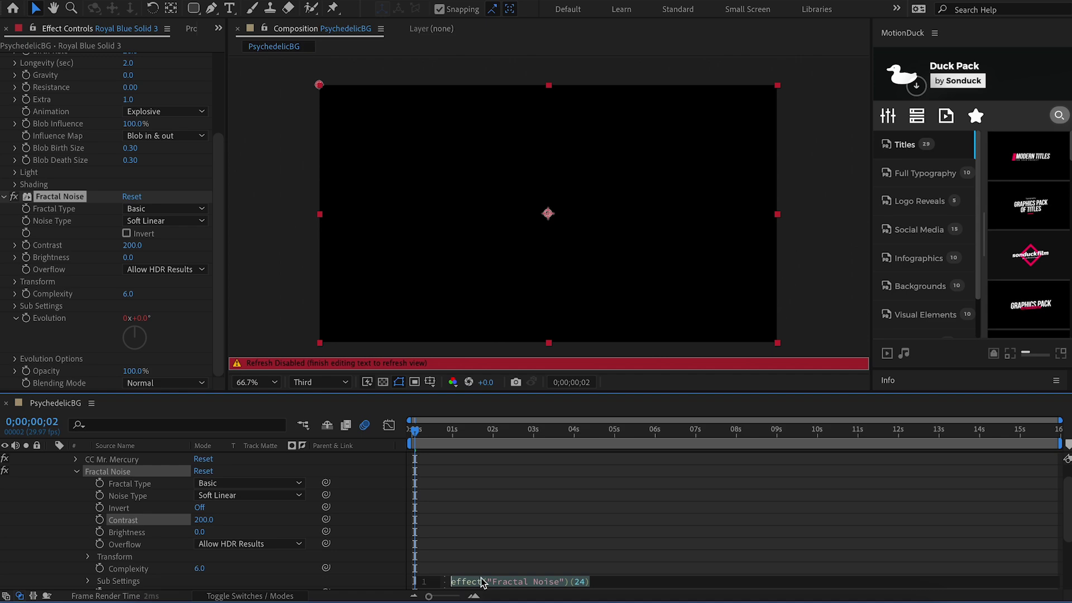
{"action": "type", "text": "time*"}
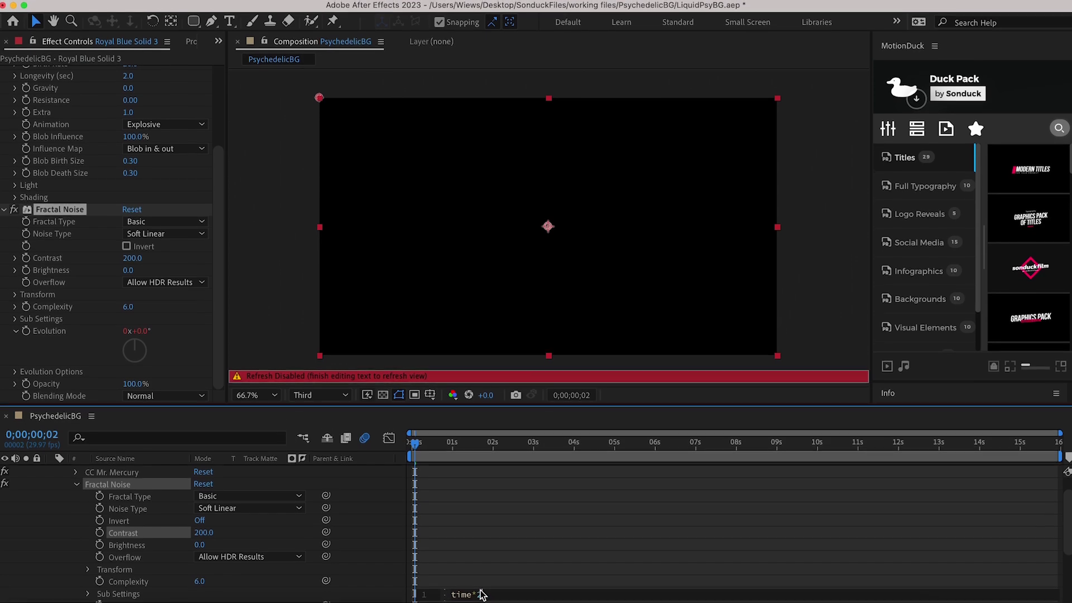
{"action": "left_click", "coordinate": [487, 430]}
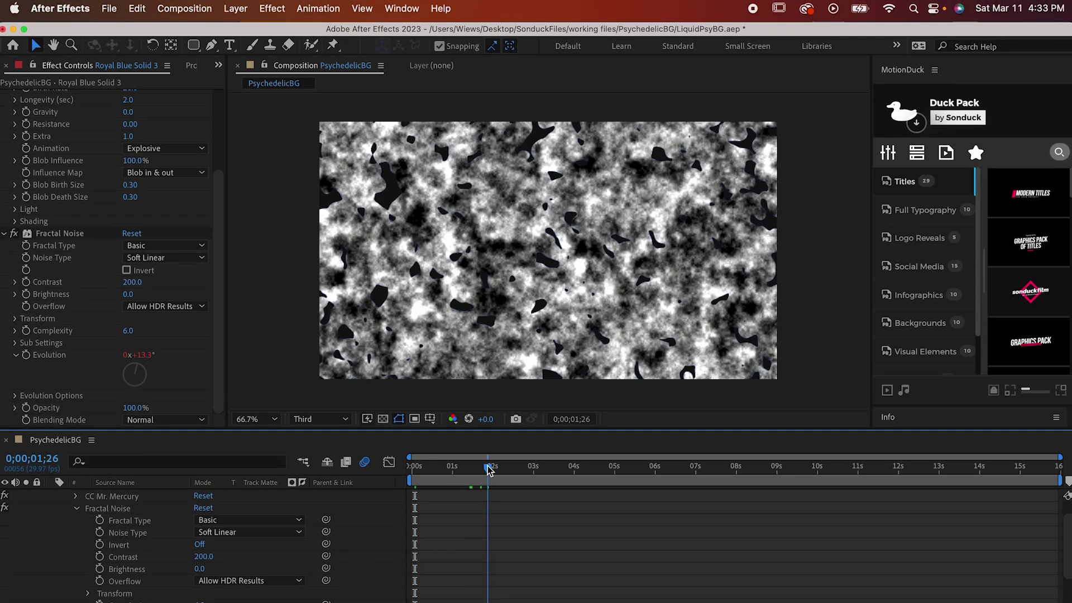
{"action": "left_click", "coordinate": [272, 8]}
- Add a Tint effect mapping white to red (FF0000) on the top solid
{"action": "mouse_move", "coordinate": [295, 183]}
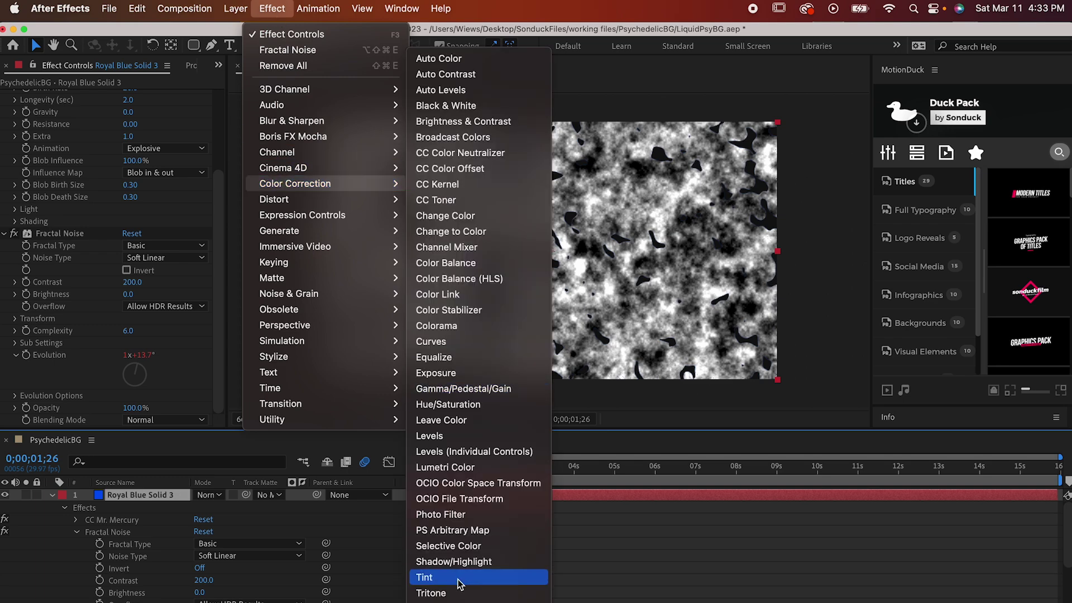
{"action": "left_click", "coordinate": [433, 577]}
{"action": "left_click", "coordinate": [130, 396]}
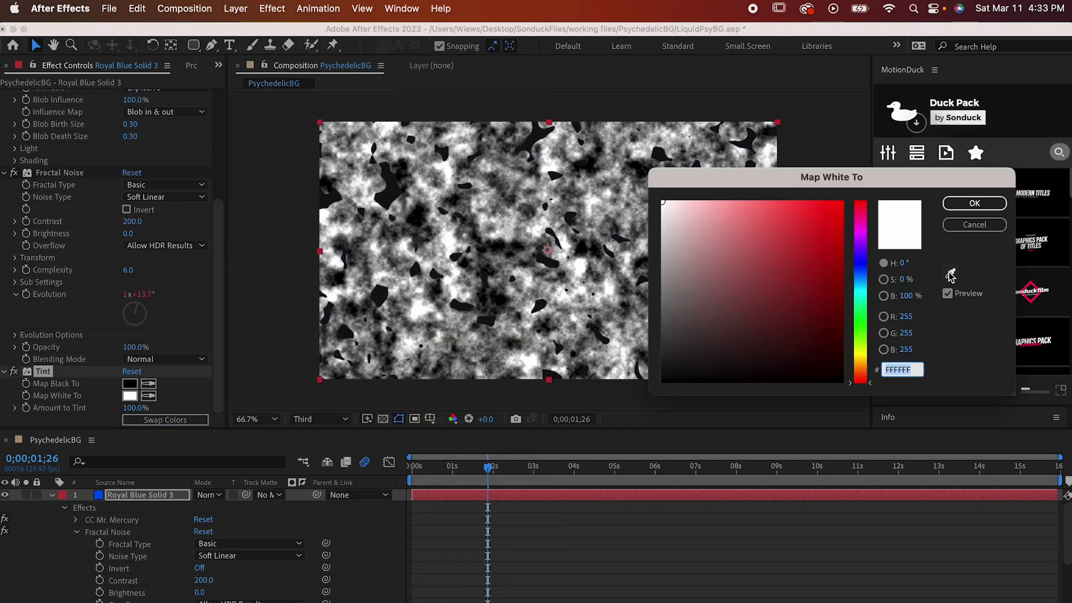
{"action": "type", "text": "FF0000"}
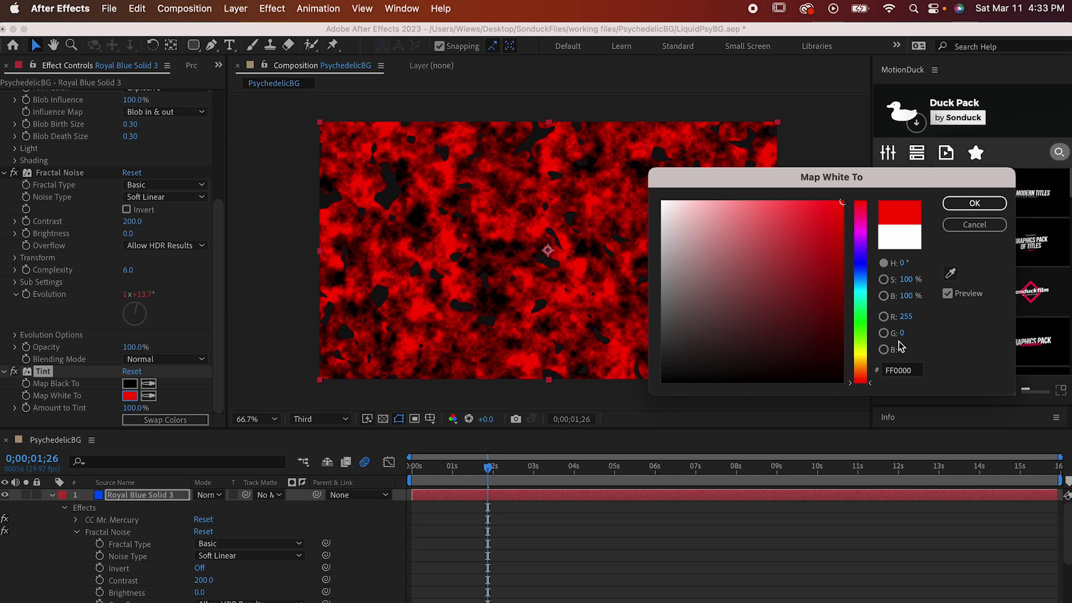
{"action": "left_click", "coordinate": [956, 206]}
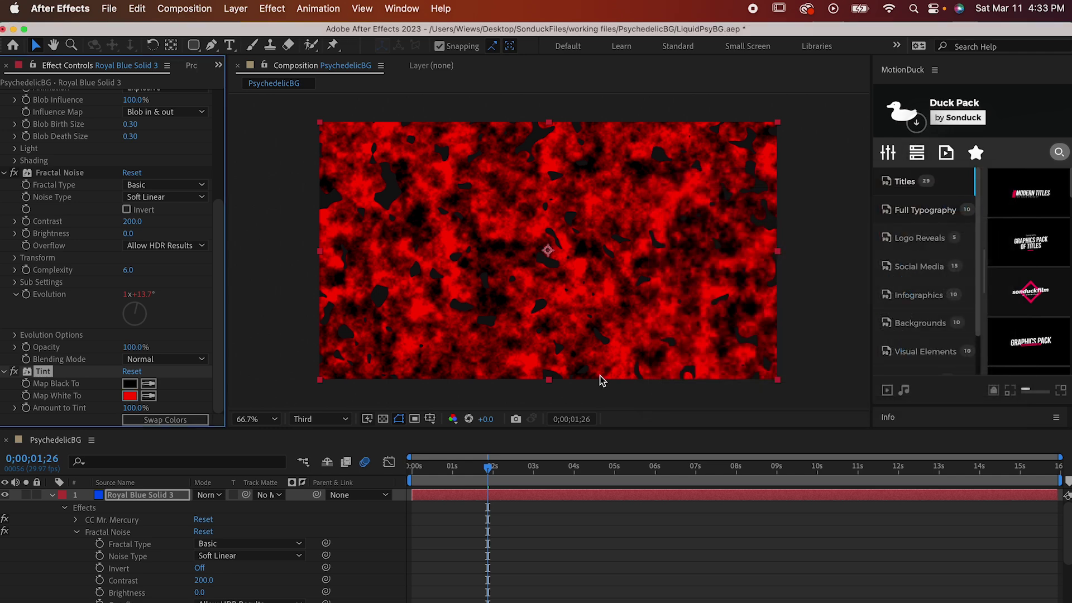
- Set the top solid's blend mode to Add
{"action": "left_click", "coordinate": [210, 496]}
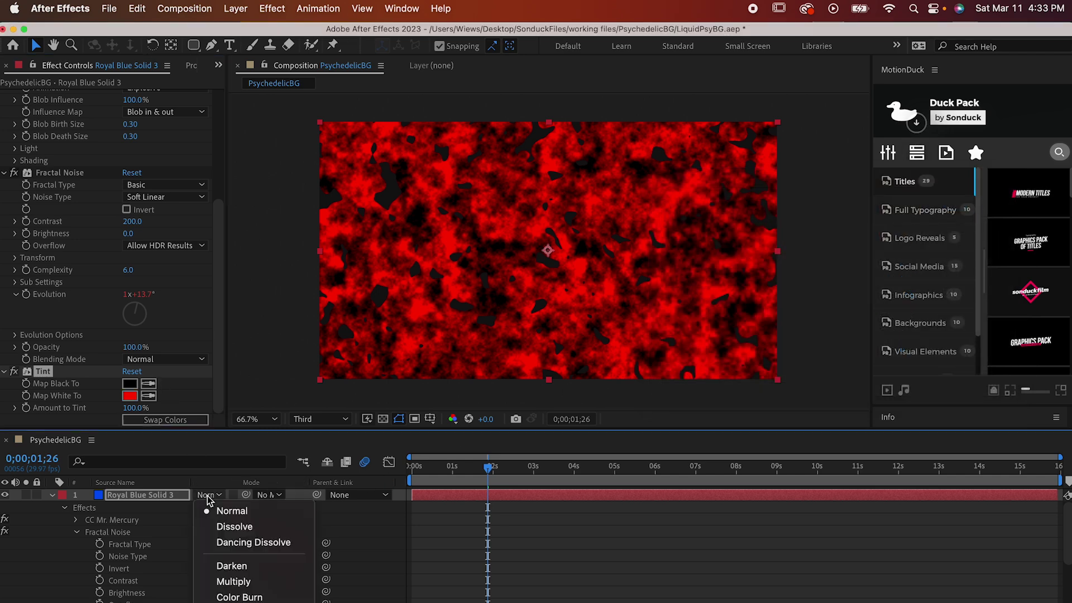
{"action": "scroll", "coordinate": [262, 547], "scroll_direction": "down", "scroll_amount": 5}
{"action": "left_click", "coordinate": [254, 464]}
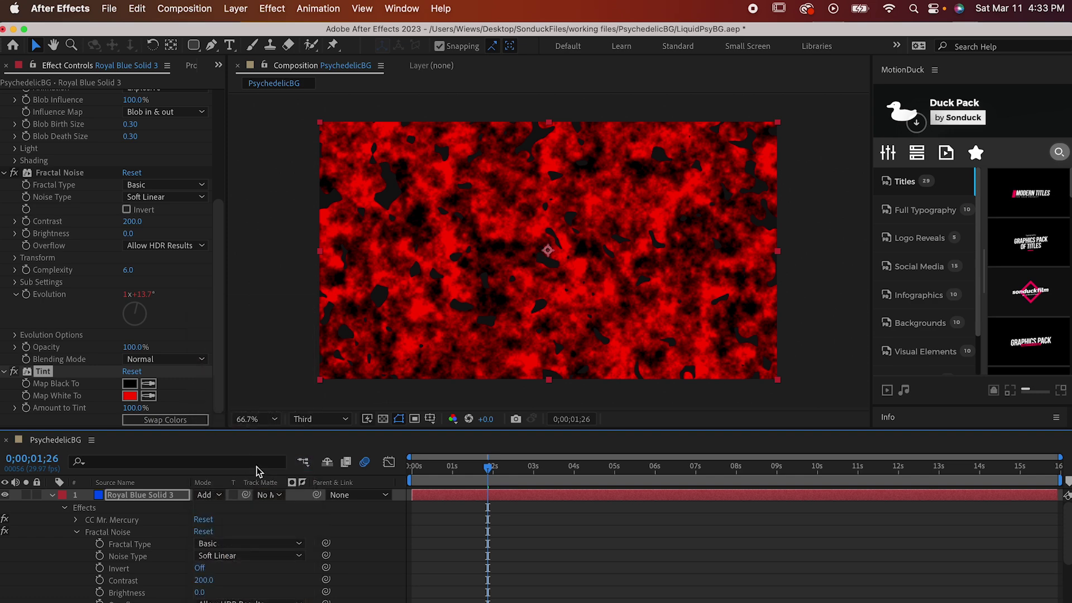
- Duplicate the top noise solid and tint the copy's highlights green
{"action": "key", "text": "e"}
{"action": "left_click", "coordinate": [141, 540]}
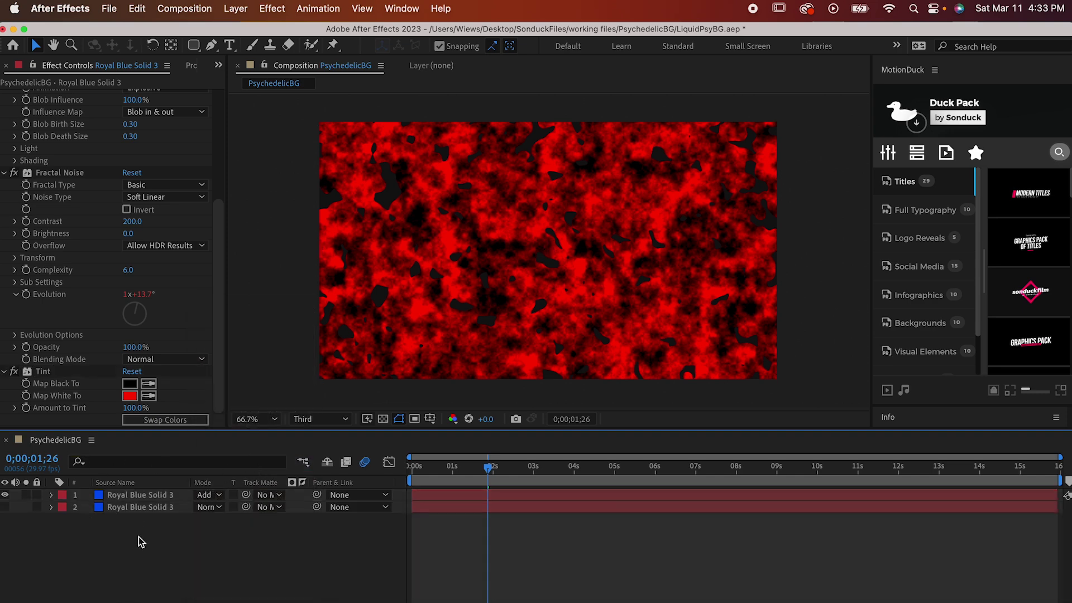
{"action": "left_click", "coordinate": [147, 498]}
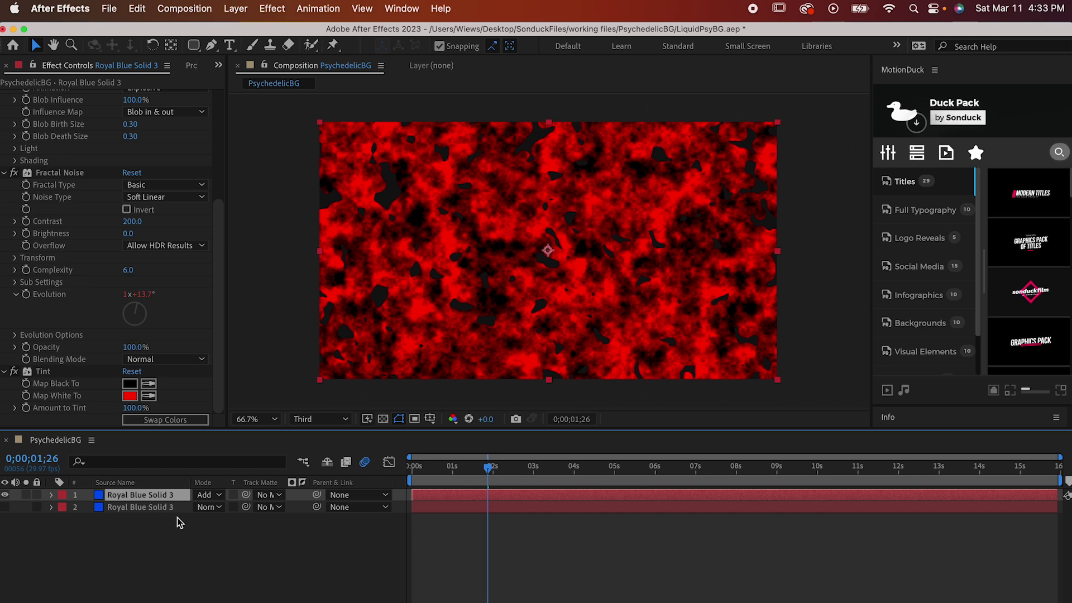
{"action": "key", "text": "super+d"}
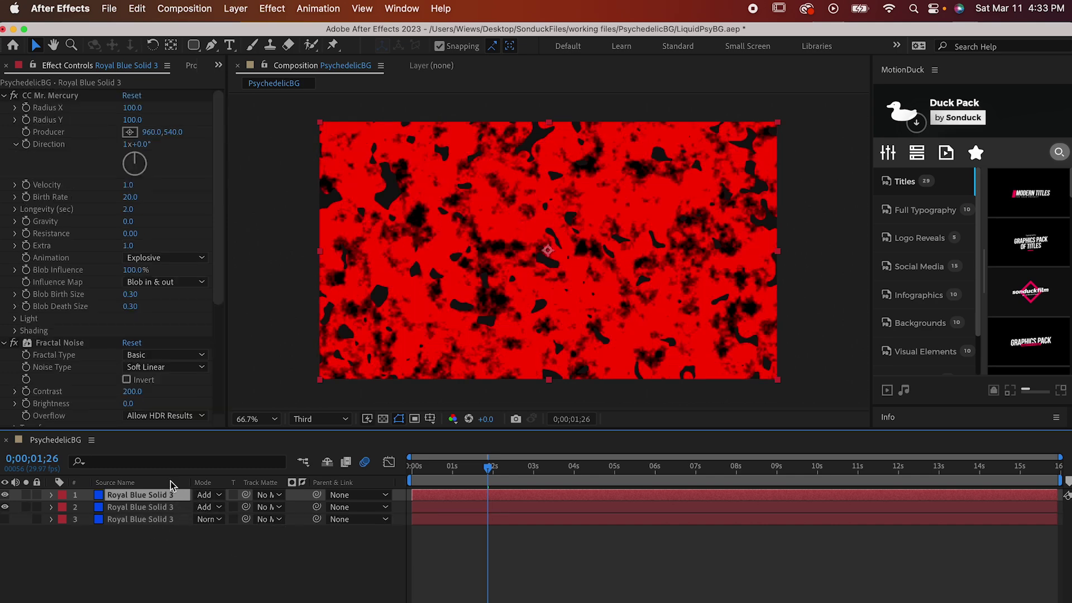
{"action": "scroll", "coordinate": [166, 387], "scroll_direction": "down", "scroll_amount": 5}
{"action": "left_click", "coordinate": [130, 397]}
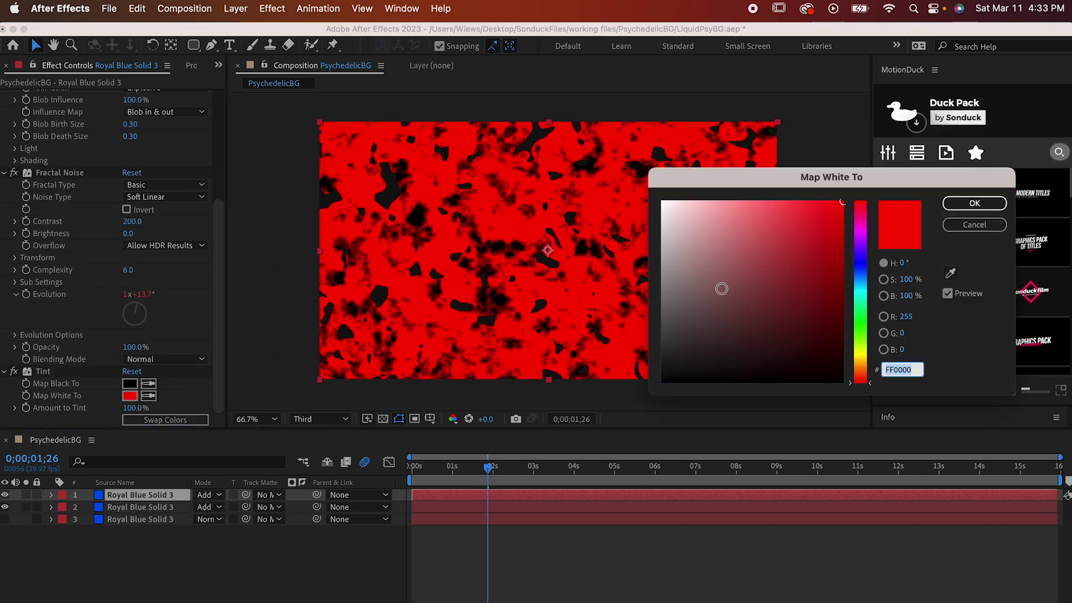
{"action": "left_click", "coordinate": [860, 327]}
{"action": "left_click_drag", "start_coordinate": [837, 294], "coordinate": [870, 192]}
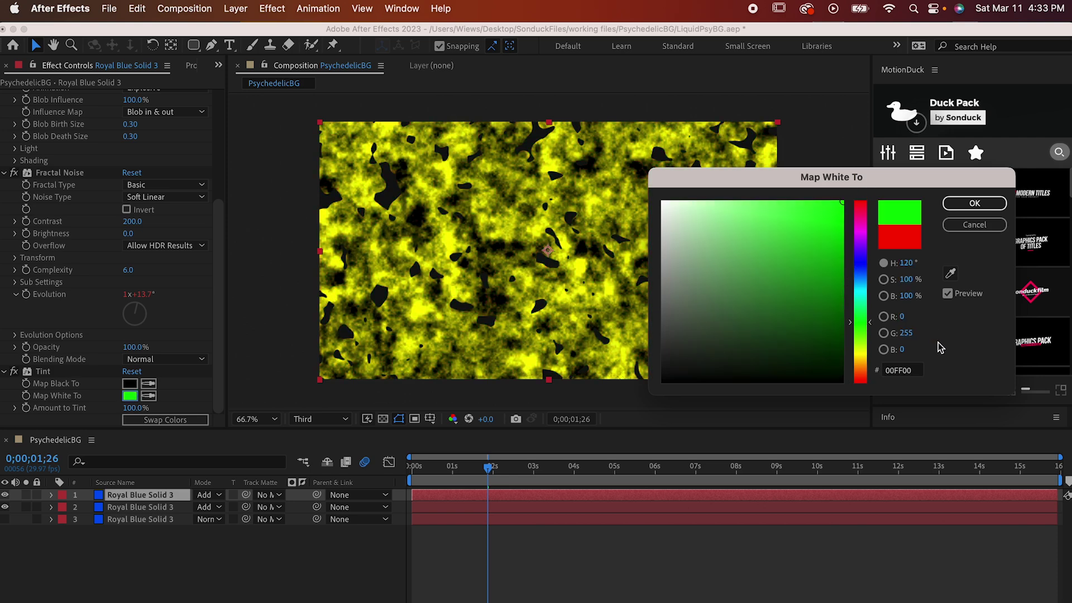
{"action": "left_click", "coordinate": [975, 203]}
- Make a fourth copy and set its Tint Map White To pure blue (0000FF)
{"action": "key", "text": "super+d"}
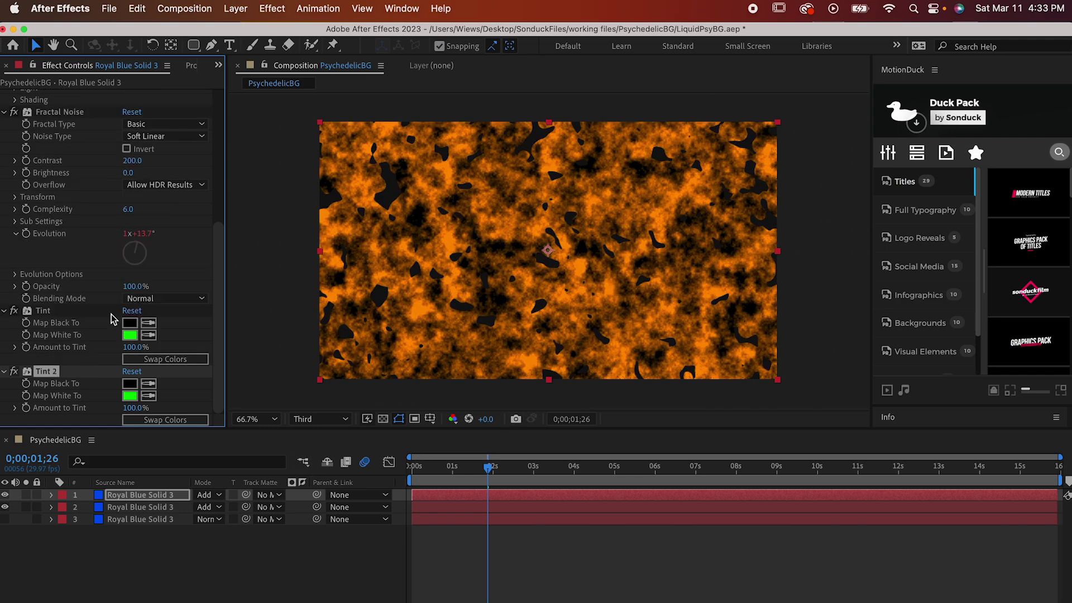
{"action": "key", "text": "Delete"}
{"action": "left_click", "coordinate": [140, 494]}
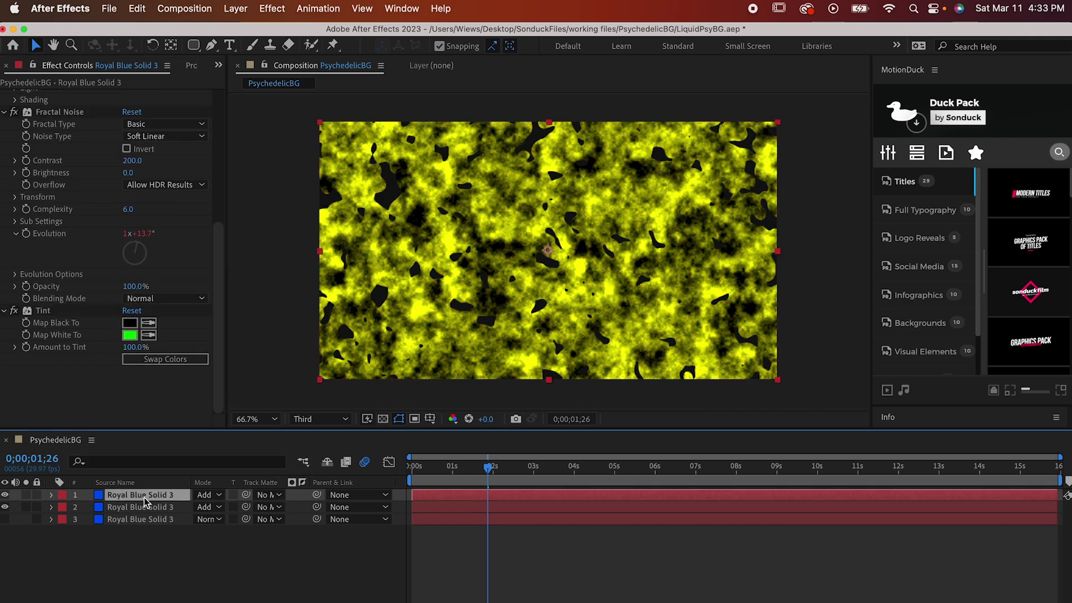
{"action": "key", "text": "super+d"}
{"action": "scroll", "coordinate": [110, 369], "scroll_direction": "down", "scroll_amount": 6}
{"action": "left_click", "coordinate": [130, 397]}
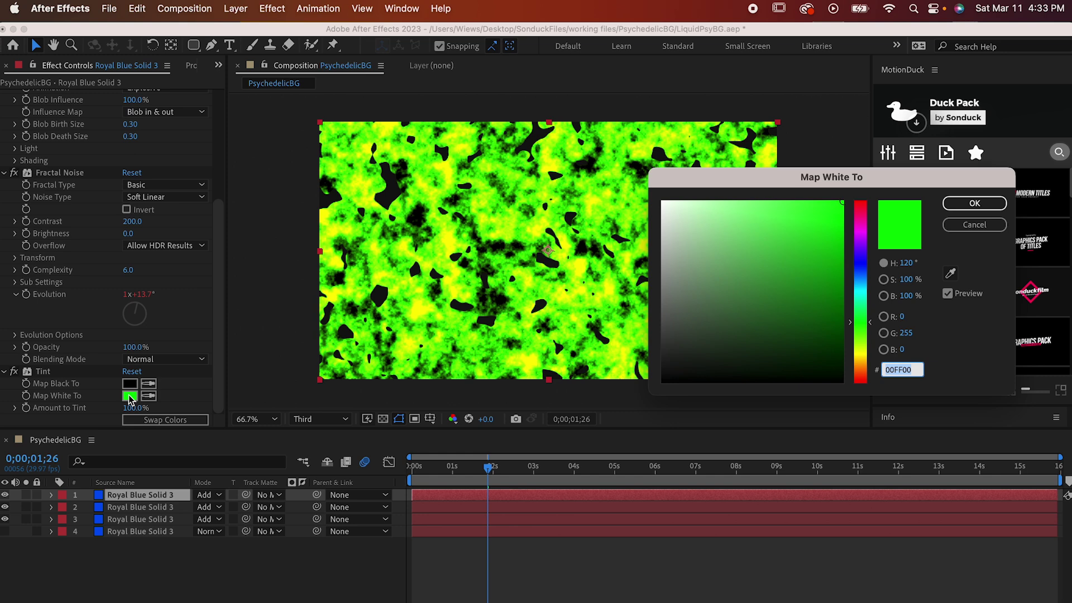
{"action": "left_click", "coordinate": [861, 263]}
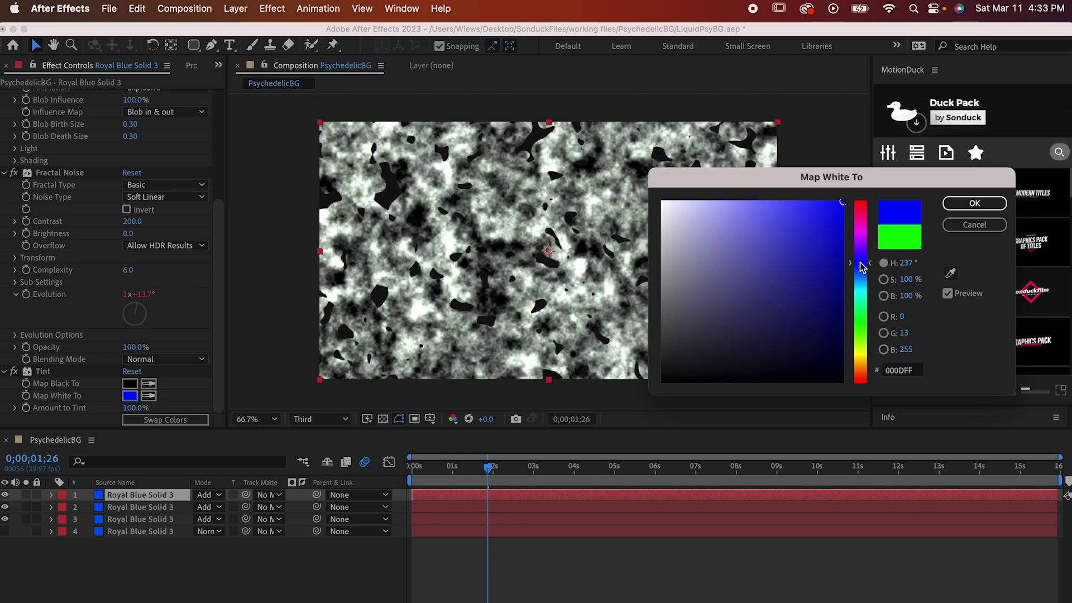
{"action": "left_click", "coordinate": [904, 334]}
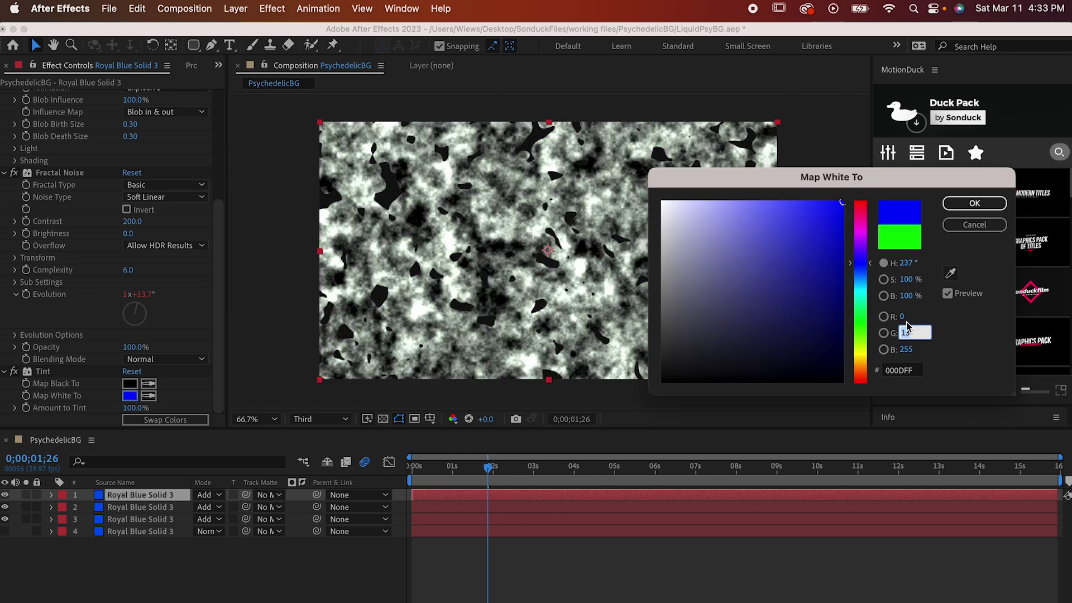
{"action": "type", "text": "0"}
{"action": "left_click", "coordinate": [983, 205]}
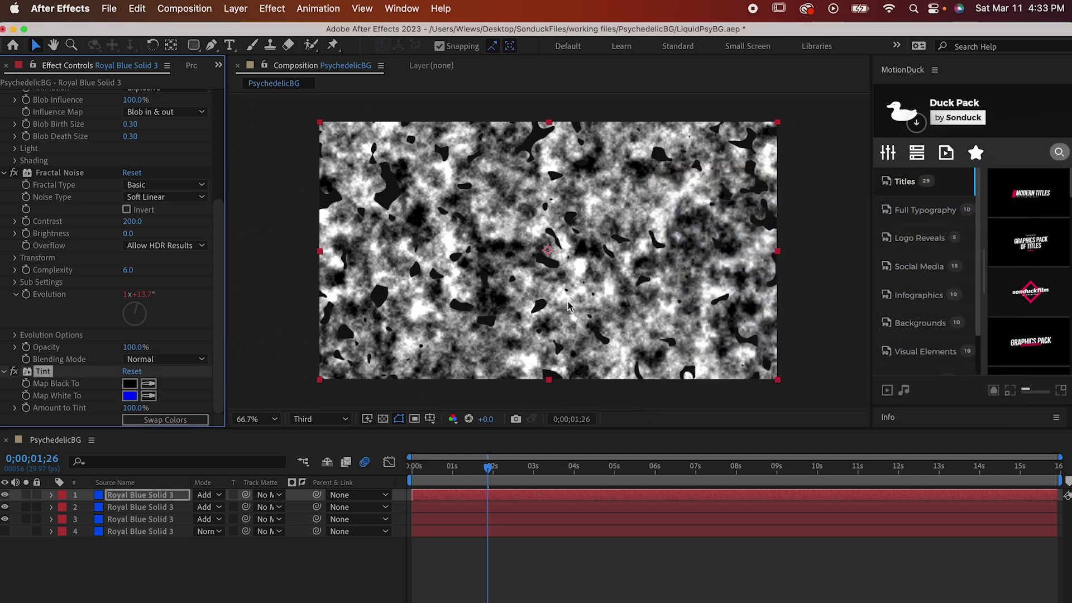
{"action": "left_click", "coordinate": [153, 507]}
- Set the top noise layer's Fractal Noise Random Seed to 250
{"action": "left_click", "coordinate": [162, 498]}
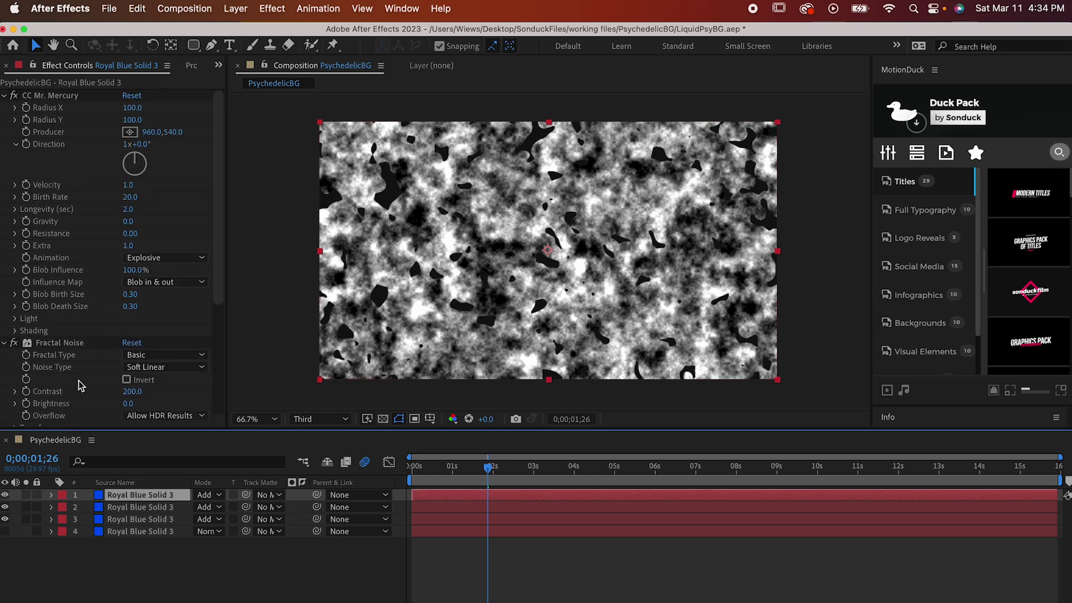
{"action": "scroll", "coordinate": [81, 386], "scroll_direction": "down", "scroll_amount": 5}
{"action": "scroll", "coordinate": [99, 269], "scroll_direction": "up", "scroll_amount": 1}
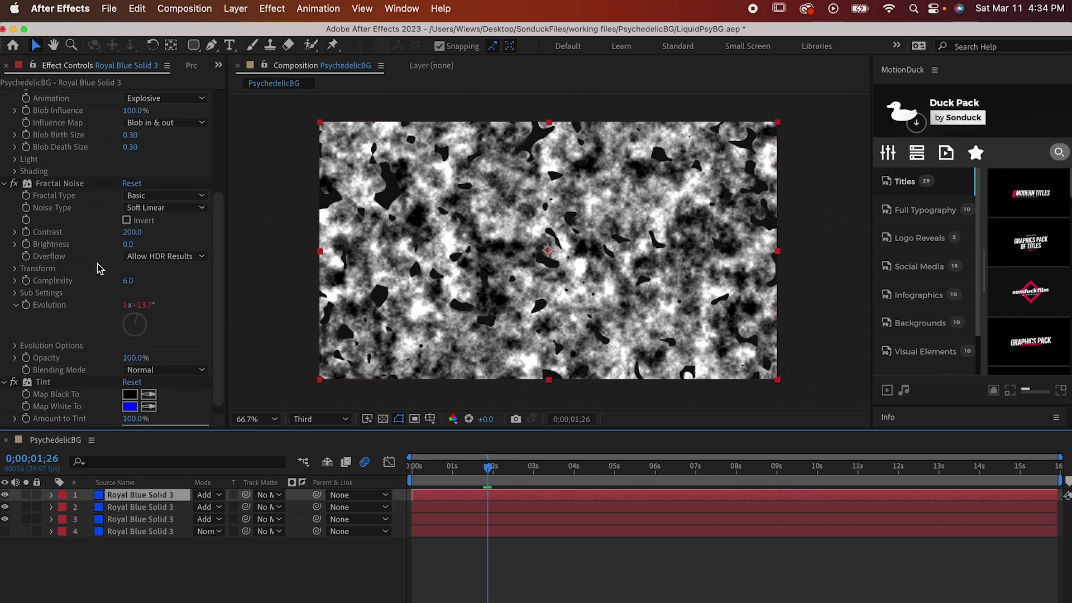
{"action": "left_click", "coordinate": [16, 345]}
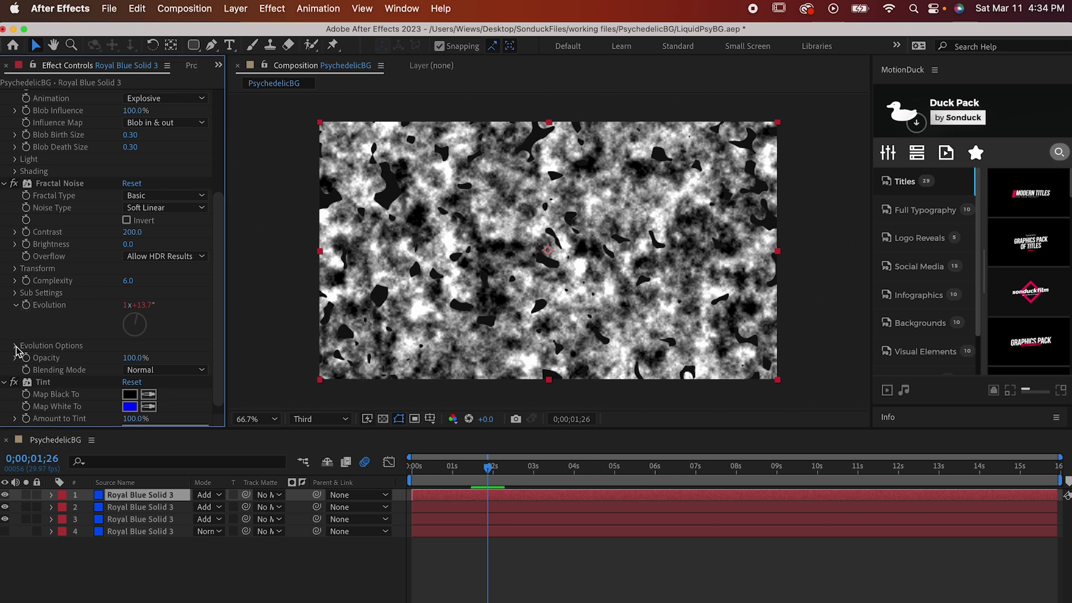
{"action": "scroll", "coordinate": [112, 371], "scroll_direction": "down", "scroll_amount": 1}
{"action": "left_click_drag", "start_coordinate": [136, 342], "coordinate": [145, 364]}
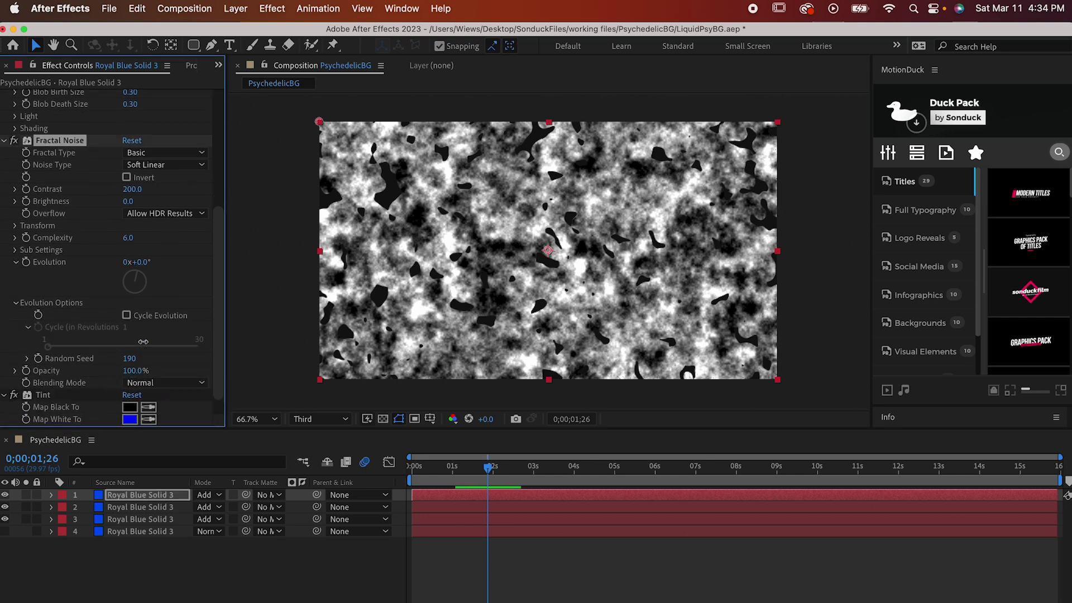
- Set the second noise layer's Random Seed to 830 and make the bottom solid visible
{"action": "left_click", "coordinate": [127, 512]}
{"action": "scroll", "coordinate": [86, 393], "scroll_direction": "down", "scroll_amount": 2}
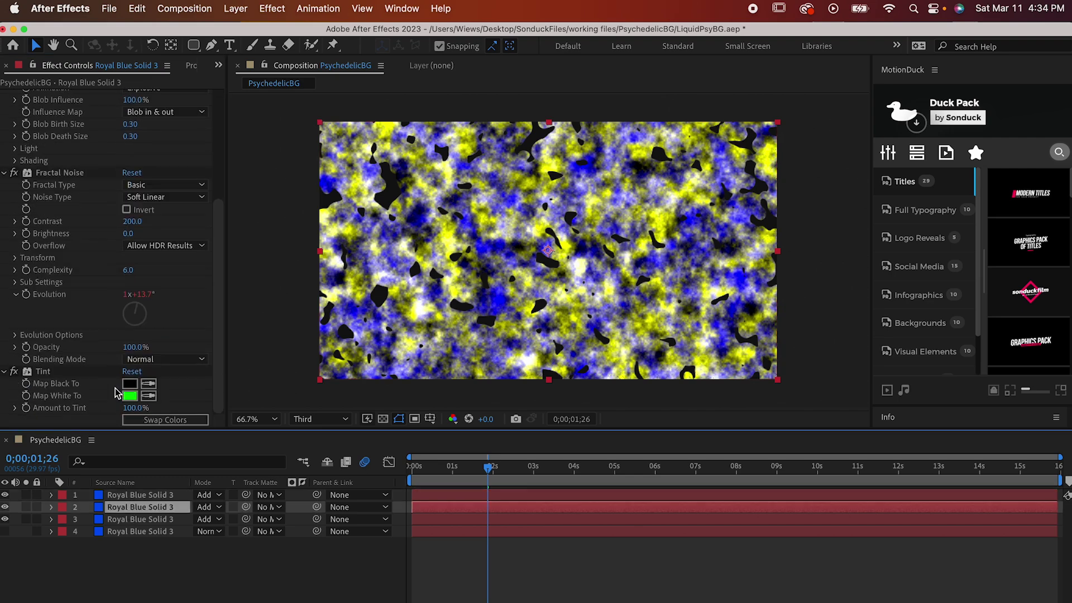
{"action": "left_click", "coordinate": [15, 335]}
{"action": "left_click_drag", "start_coordinate": [125, 371], "coordinate": [185, 373]}
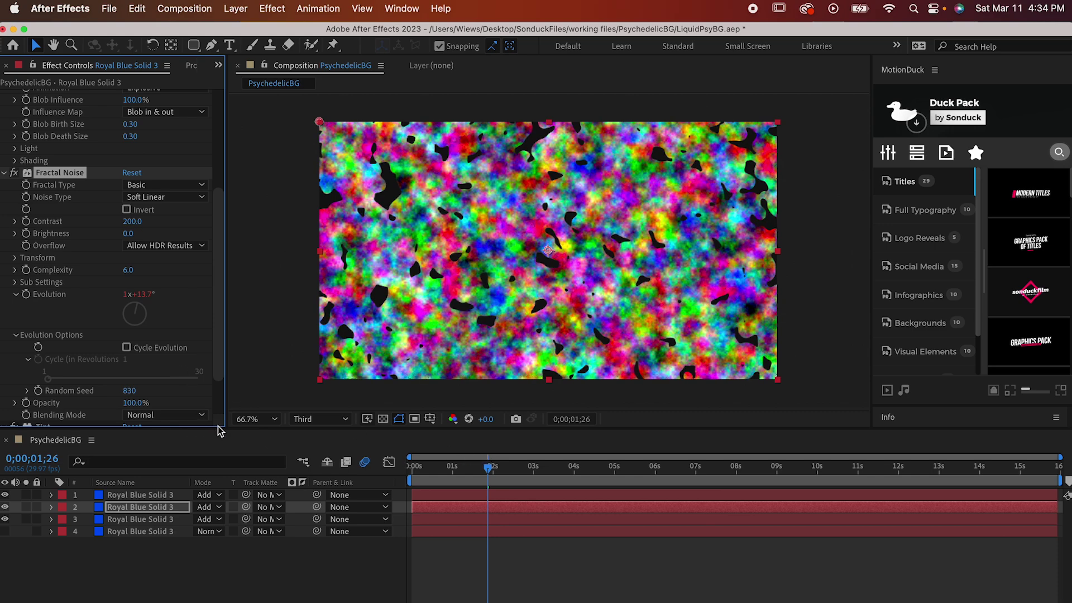
{"action": "left_click", "coordinate": [5, 531]}
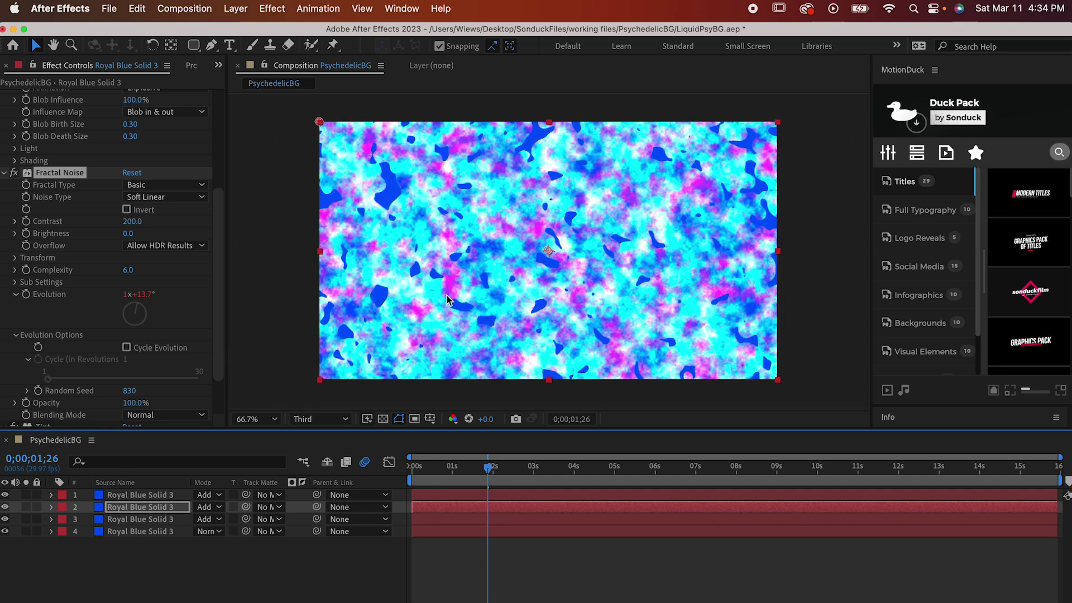
- Apply a Fill effect to the bottom solid and colour it dark blue (054B78)
{"action": "left_click", "coordinate": [156, 533]}
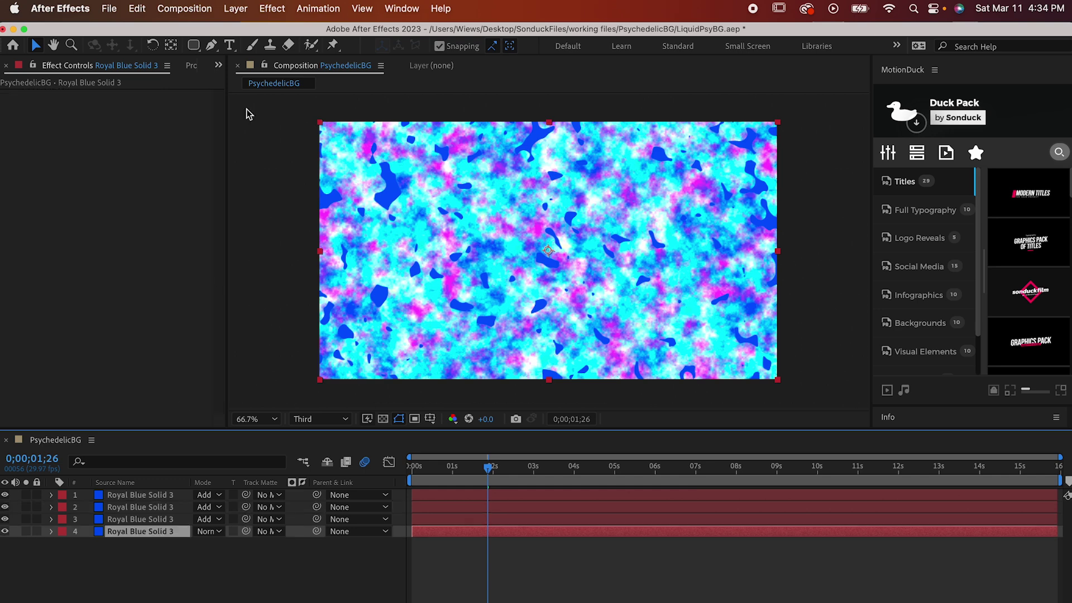
{"action": "left_click", "coordinate": [278, 7]}
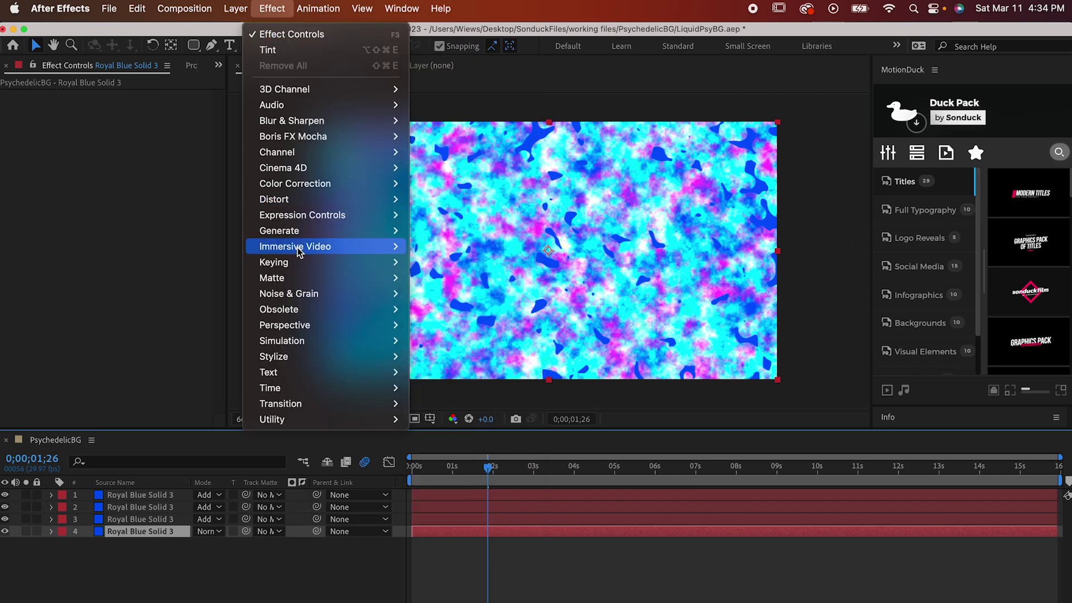
{"action": "mouse_move", "coordinate": [312, 235]}
{"action": "left_click", "coordinate": [430, 467]}
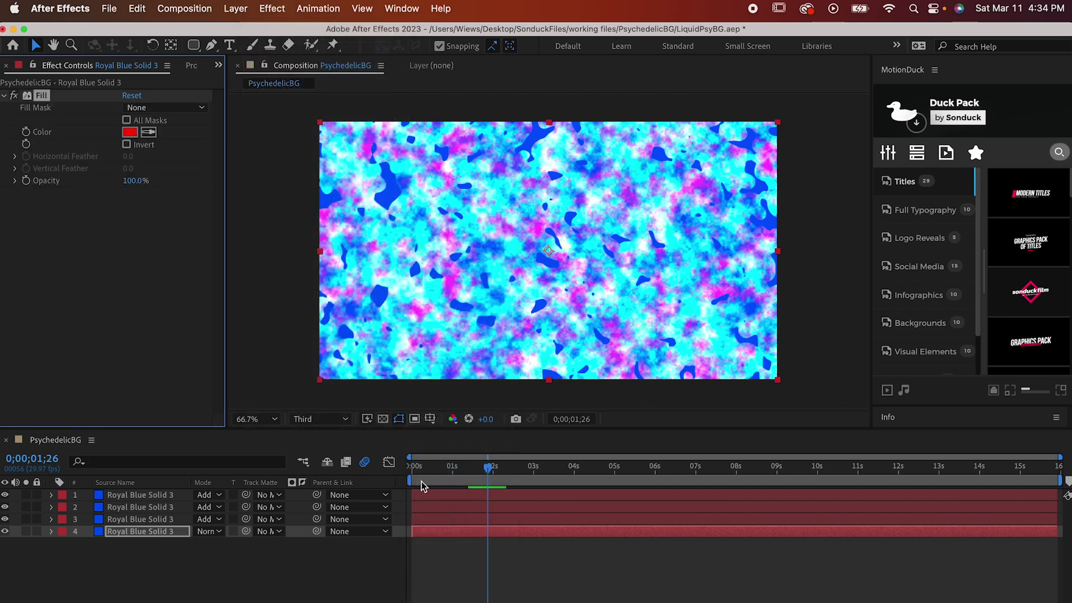
{"action": "left_click", "coordinate": [129, 132]}
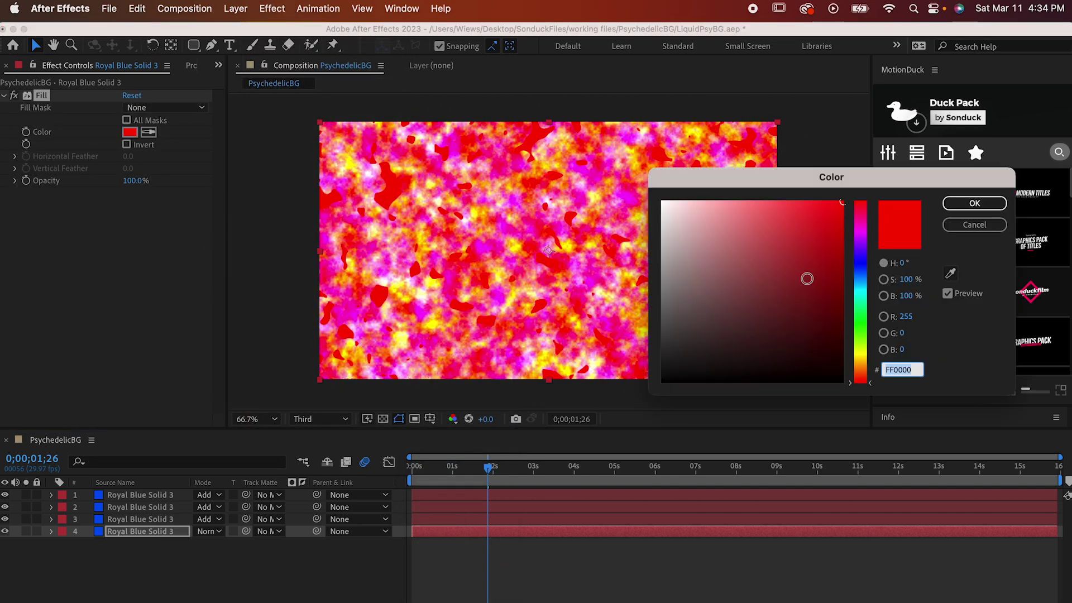
{"action": "left_click_drag", "start_coordinate": [806, 278], "coordinate": [842, 277]}
{"action": "left_click", "coordinate": [861, 280]}
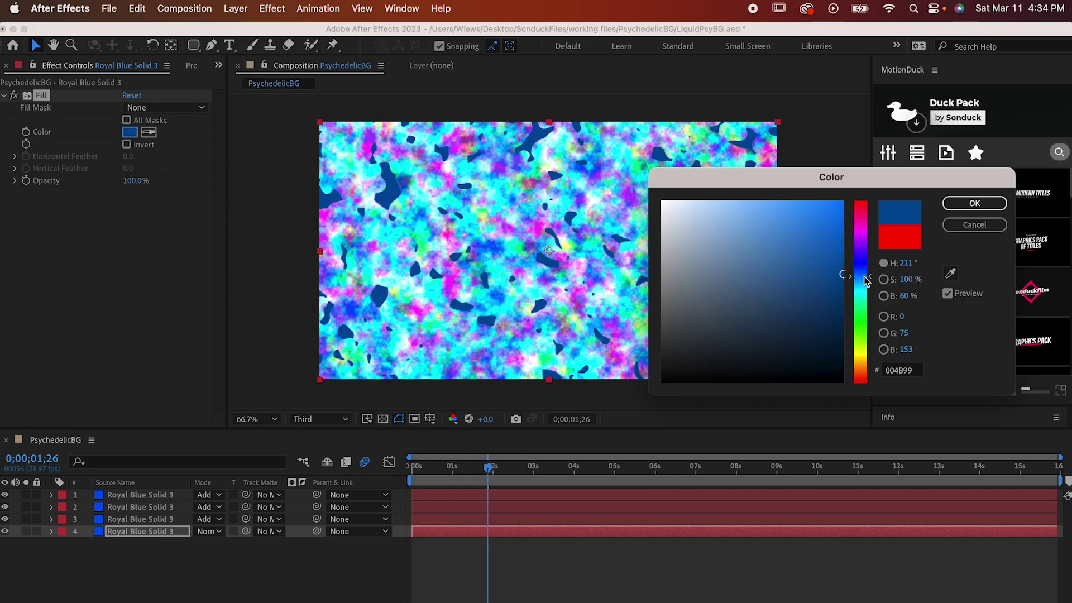
{"action": "mouse_move", "coordinate": [835, 264]}
{"action": "left_mouse_down"}
{"action": "mouse_move", "coordinate": [835, 249]}
{"action": "mouse_move", "coordinate": [835, 296]}
{"action": "mouse_move", "coordinate": [837, 288]}
{"action": "left_mouse_up"}
{"action": "left_click", "coordinate": [959, 205]}
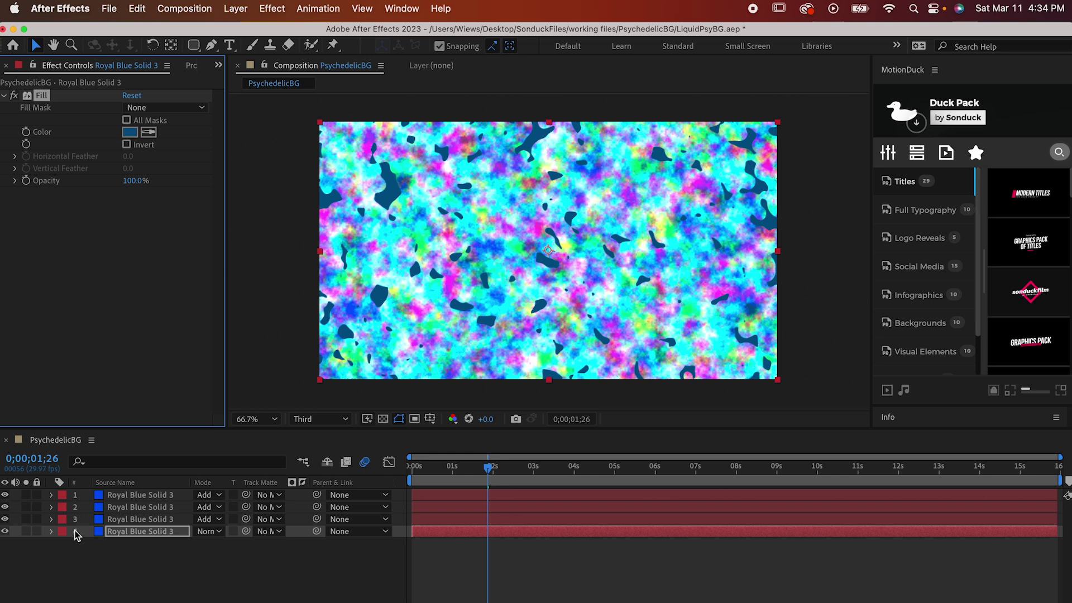
- Shift the top three solids to start before frame 0 and stretch them to the composition end at 16 s
{"action": "left_click", "coordinate": [129, 520]}
{"action": "left_click", "coordinate": [134, 496], "text": "shift"}
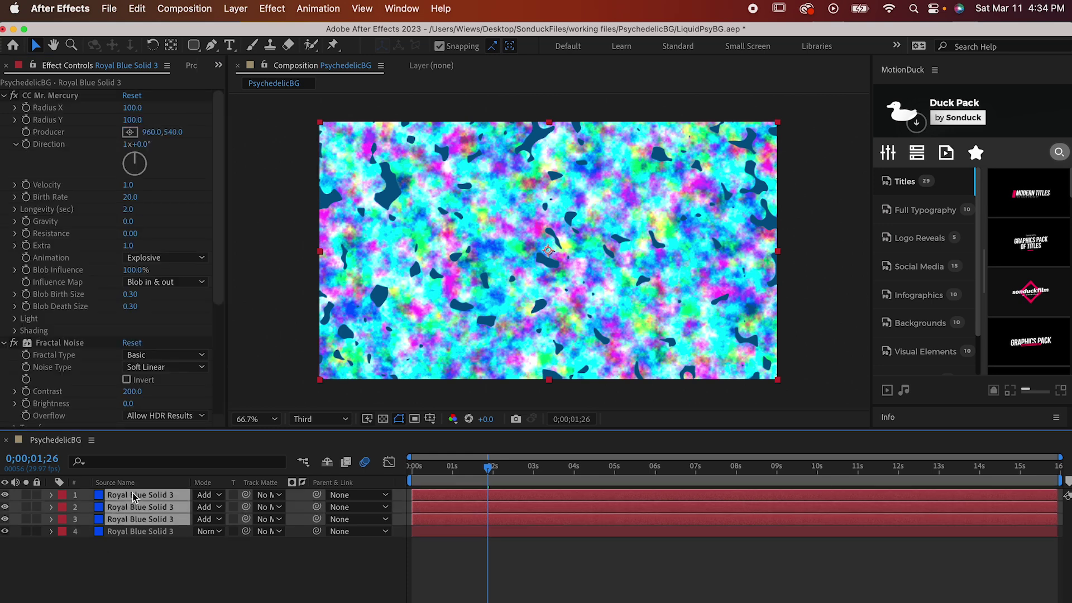
{"action": "left_click_drag", "start_coordinate": [578, 498], "coordinate": [397, 499]}
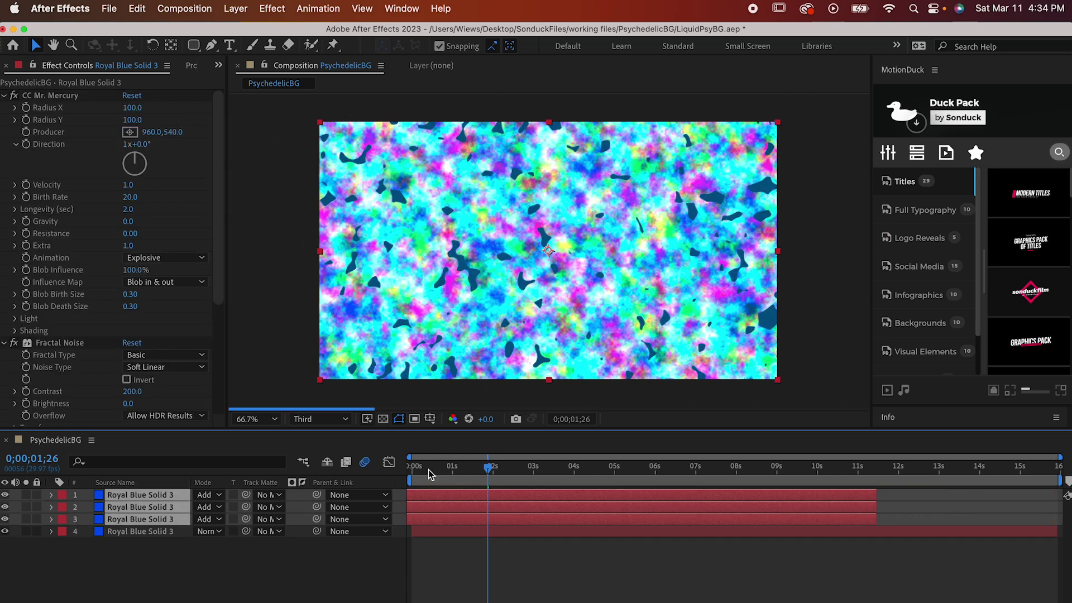
{"action": "left_click_drag", "start_coordinate": [488, 466], "coordinate": [407, 467]}
{"action": "key", "text": "space"}
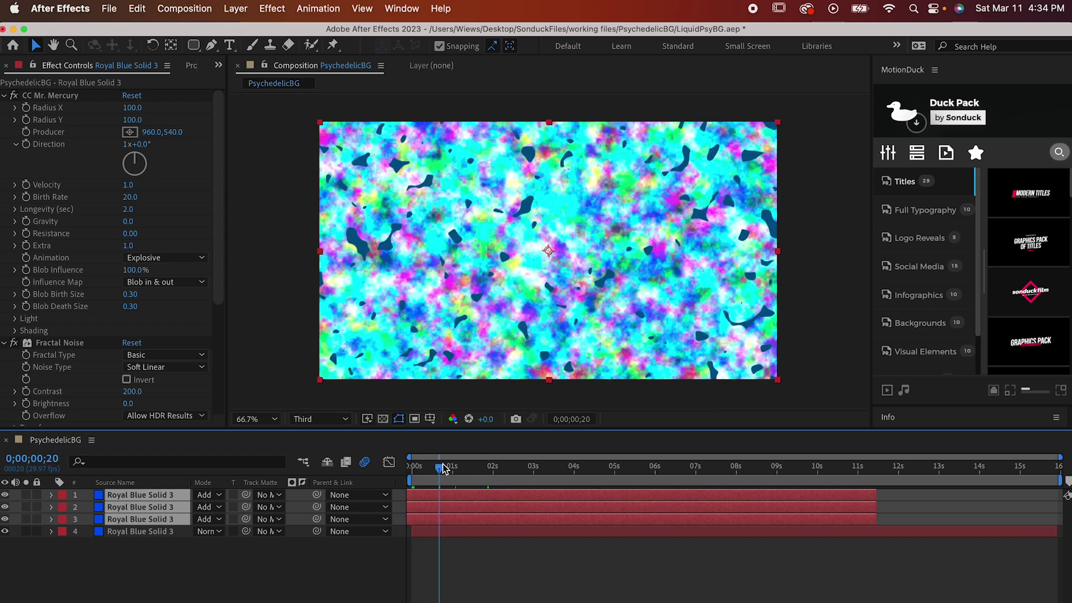
{"action": "key", "text": "space"}
{"action": "left_click_drag", "start_coordinate": [874, 498], "coordinate": [1062, 501]}
{"action": "key", "text": "space"}
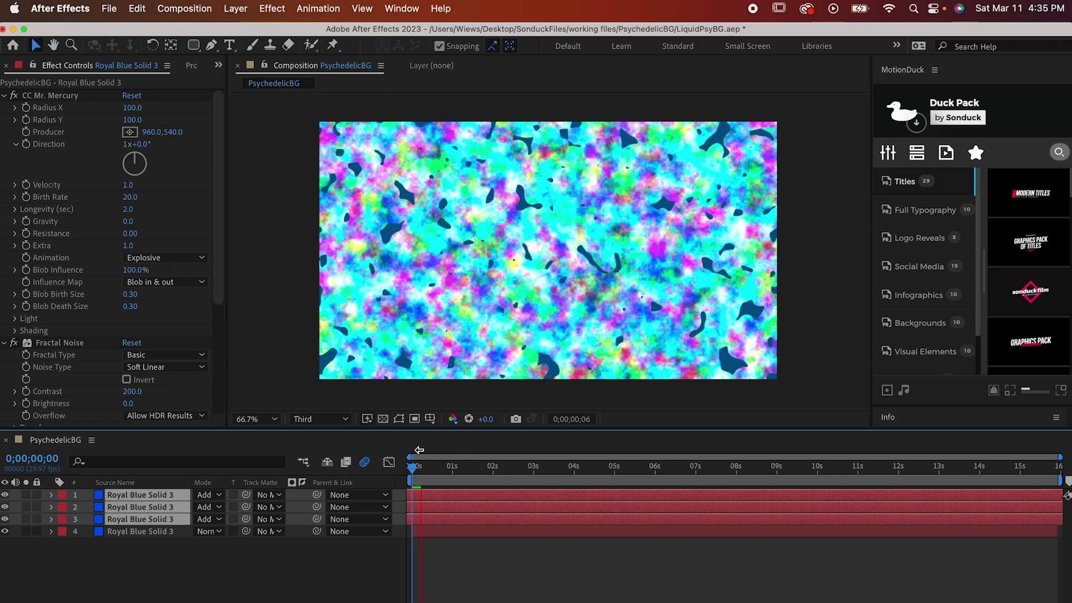
{"action": "left_click", "coordinate": [146, 553]}
- Add an adjustment layer with a Plates Cell Pattern at Size 24
{"action": "right_click", "coordinate": [148, 555]}
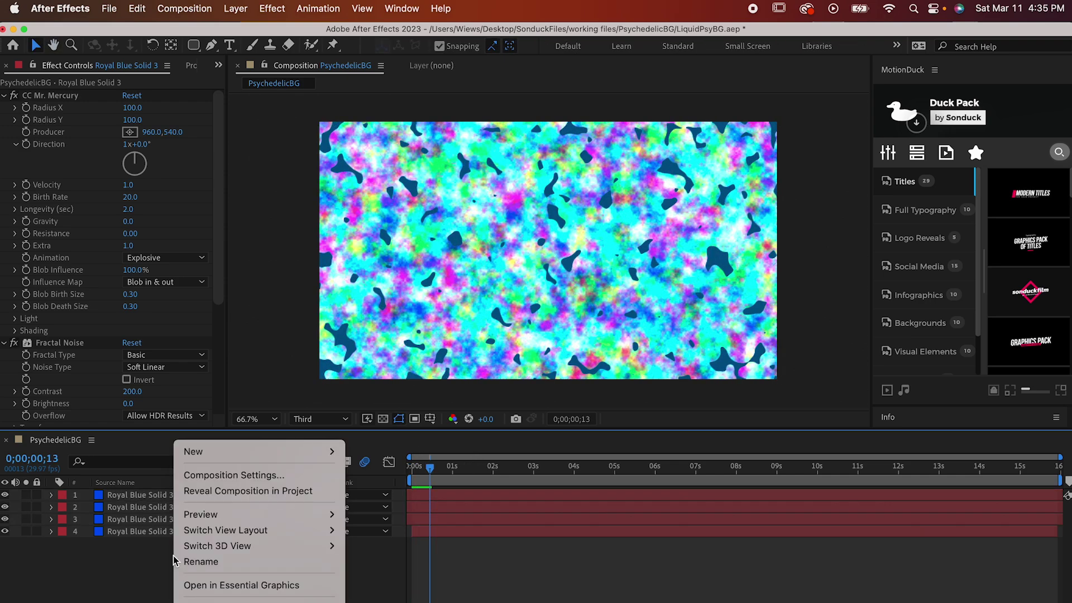
{"action": "mouse_move", "coordinate": [311, 451]}
{"action": "left_click", "coordinate": [389, 569]}
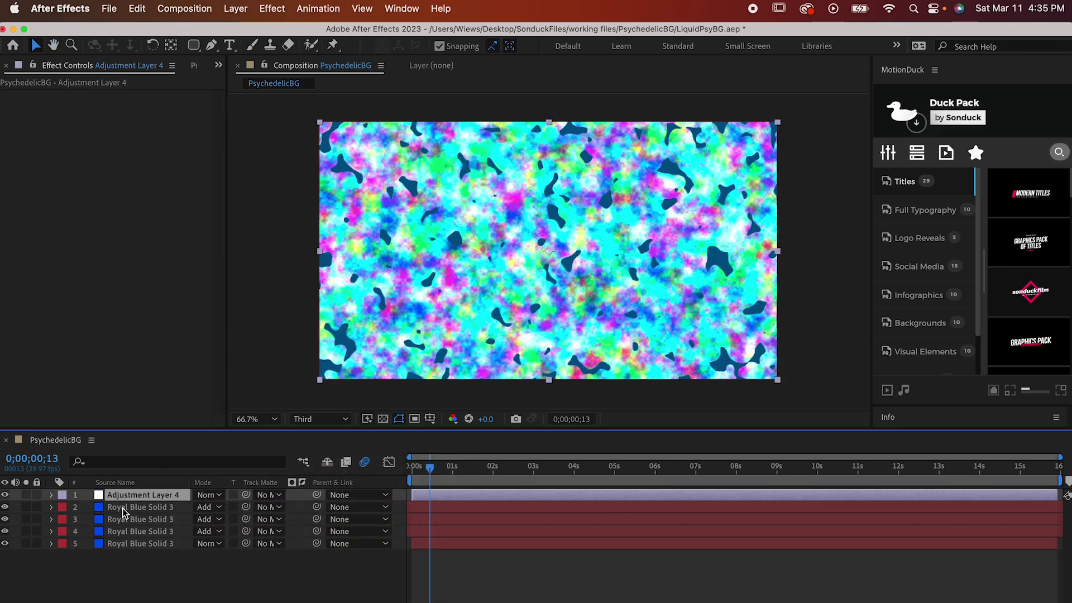
{"action": "left_click", "coordinate": [268, 7]}
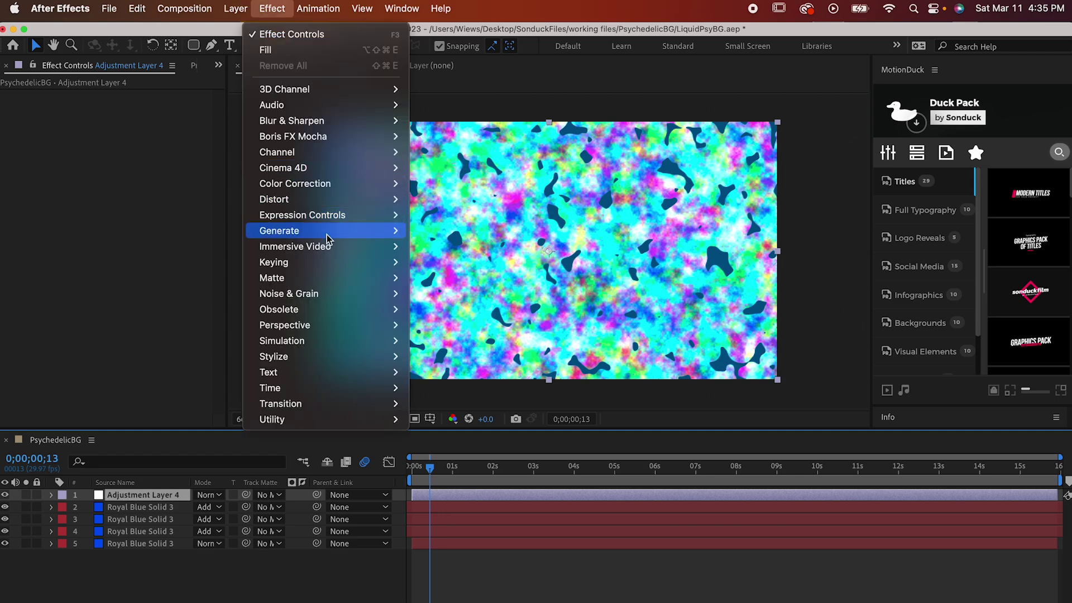
{"action": "mouse_move", "coordinate": [349, 232]}
{"action": "left_click", "coordinate": [441, 387]}
{"action": "left_click", "coordinate": [156, 107]}
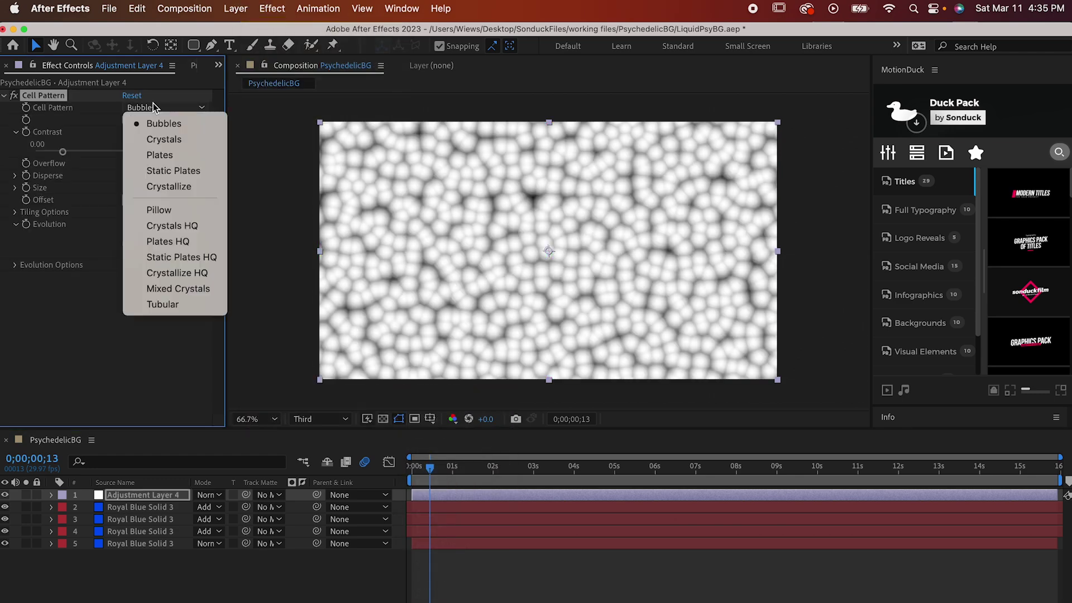
{"action": "left_click", "coordinate": [176, 160]}
{"action": "left_click", "coordinate": [131, 189]}
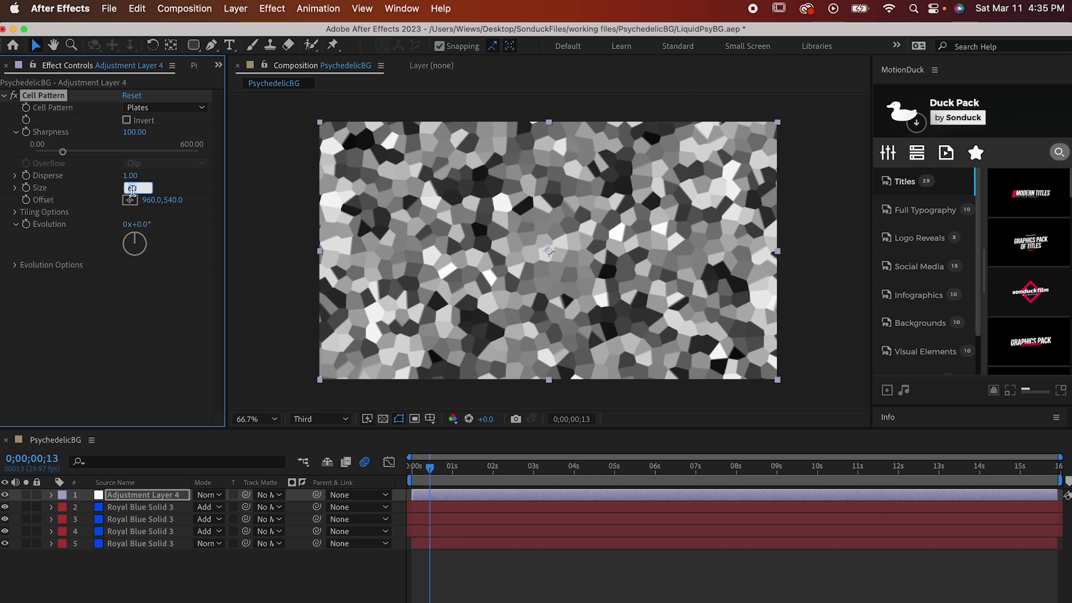
{"action": "type", "text": "24"}
{"action": "left_click", "coordinate": [143, 293]}
- Keyframe the Cell Pattern Offset from the start to 2091,540 at the composition end
{"action": "key", "text": "Home"}
{"action": "left_click", "coordinate": [26, 199]}
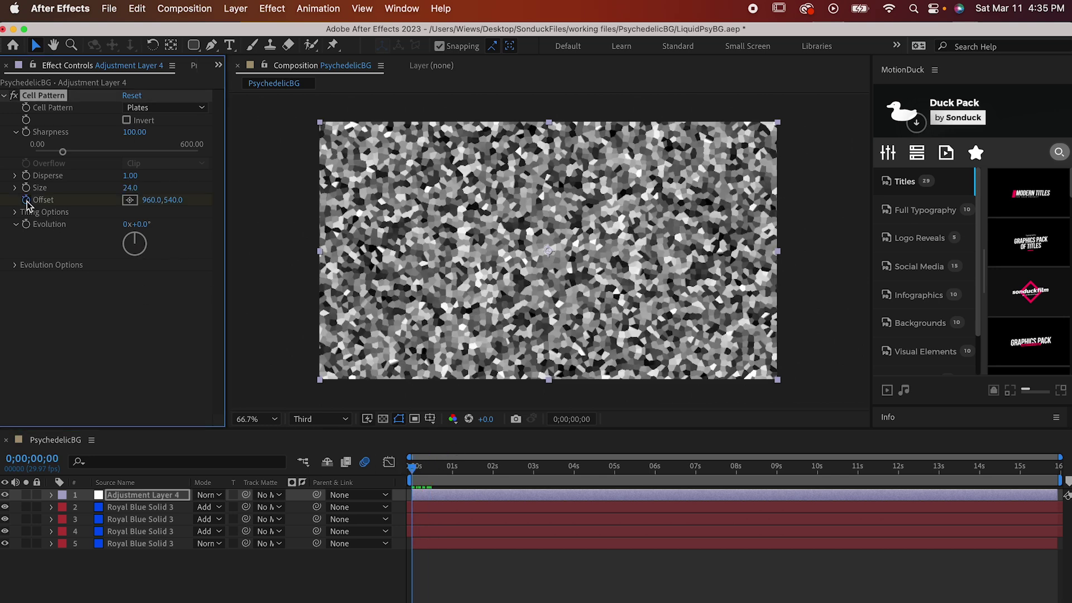
{"action": "left_click_drag", "start_coordinate": [1038, 468], "coordinate": [1057, 469]}
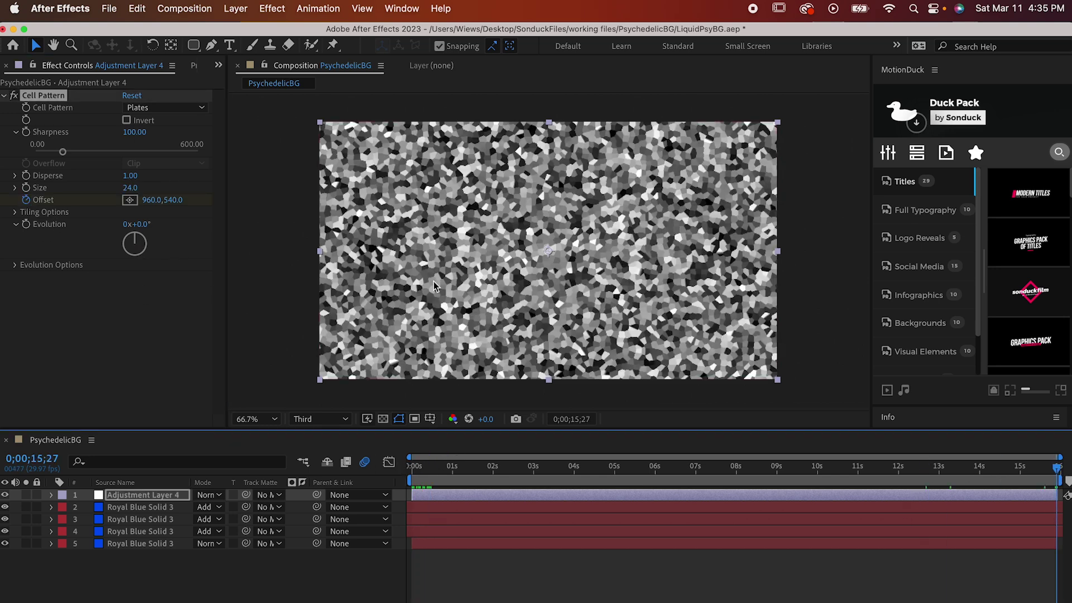
{"action": "left_click_drag", "start_coordinate": [158, 196], "coordinate": [339, 200]}
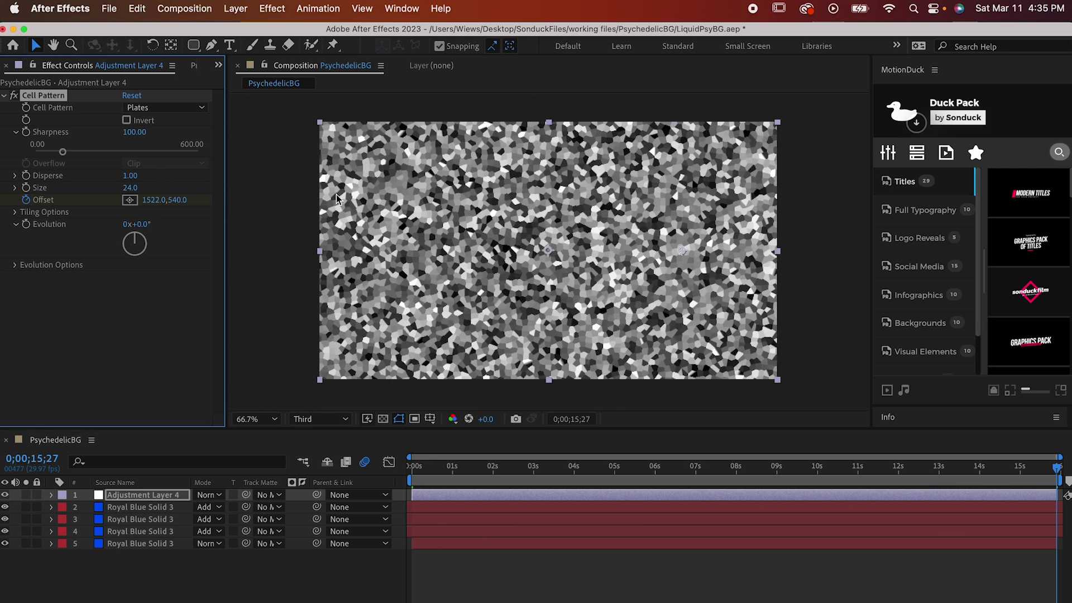
{"action": "left_click_drag", "start_coordinate": [159, 203], "coordinate": [593, 237]}
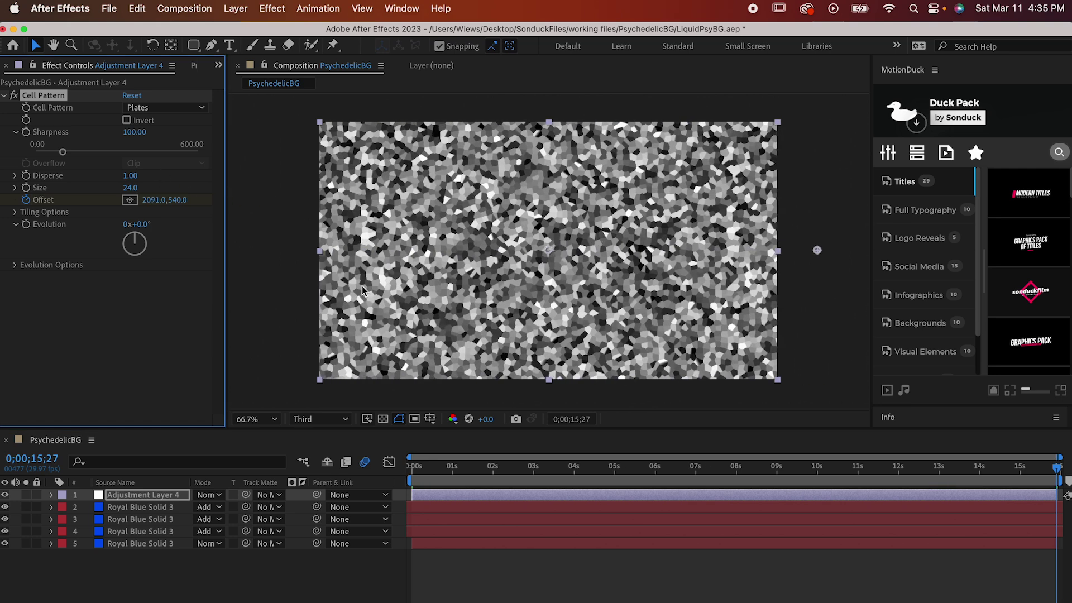
- Drive Cell Pattern Evolution with 'time*100' and set the layer's mode to Overlay
{"action": "left_click", "coordinate": [26, 224], "text": "alt"}
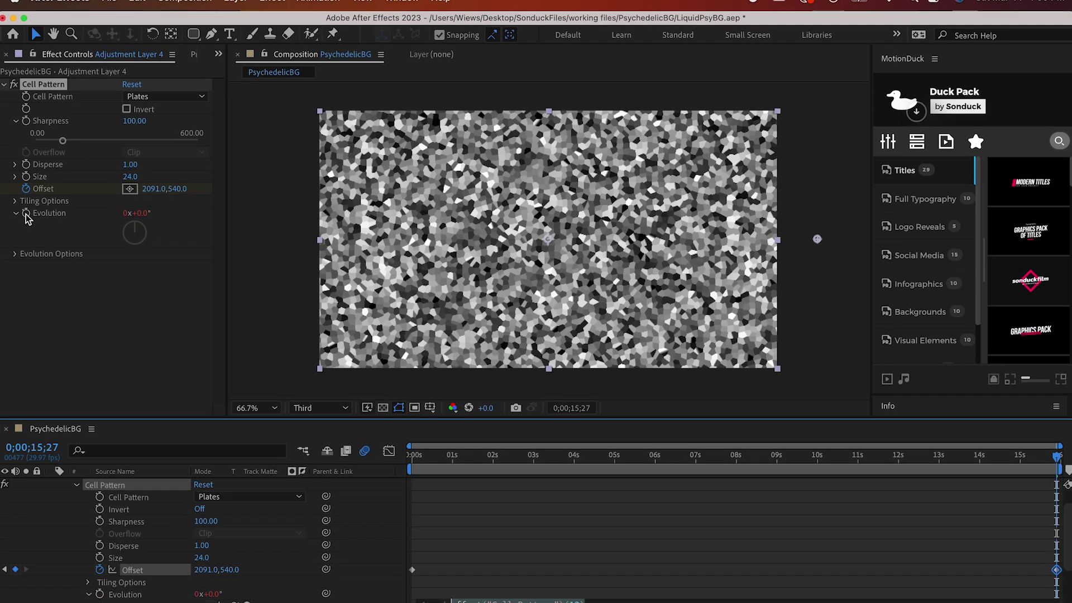
{"action": "type", "text": "time*100"}
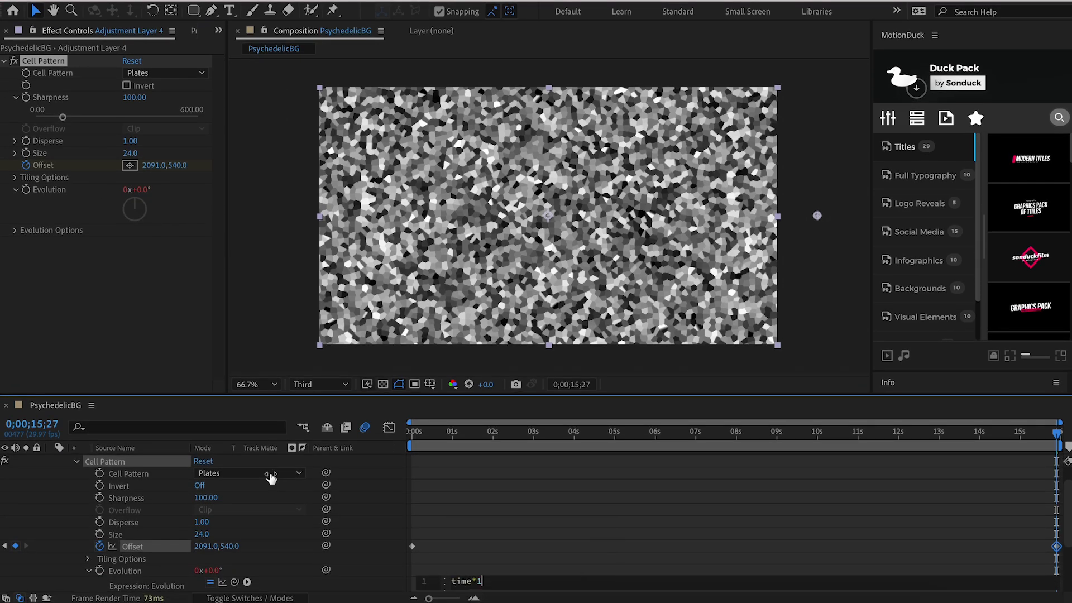
{"action": "left_click", "coordinate": [314, 495]}
{"action": "scroll", "coordinate": [314, 494], "scroll_direction": "up", "scroll_amount": 1}
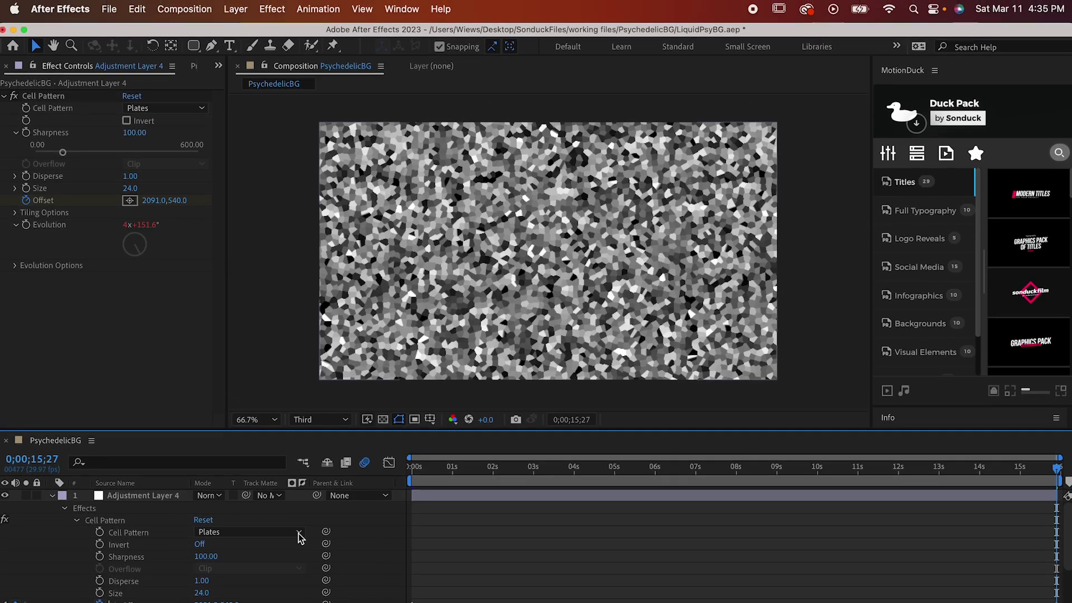
{"action": "left_click", "coordinate": [209, 495]}
{"action": "left_click", "coordinate": [235, 567]}
- Add another top adjustment layer carrying CC Lens at Size 200
{"action": "key", "text": "u"}
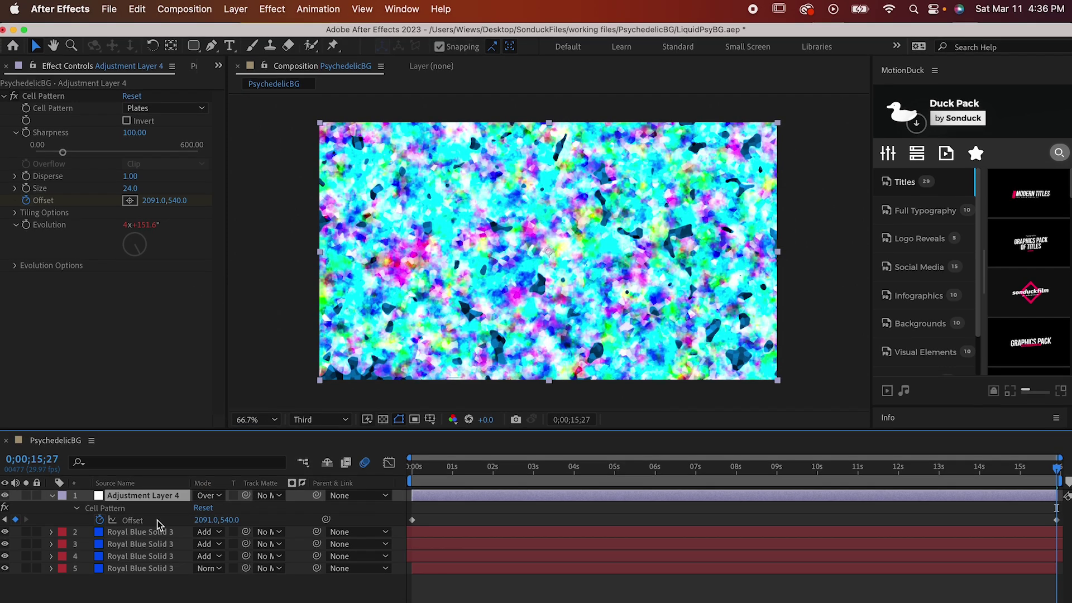
{"action": "right_click", "coordinate": [244, 581]}
{"action": "mouse_move", "coordinate": [336, 449]}
{"action": "left_click", "coordinate": [461, 570]}
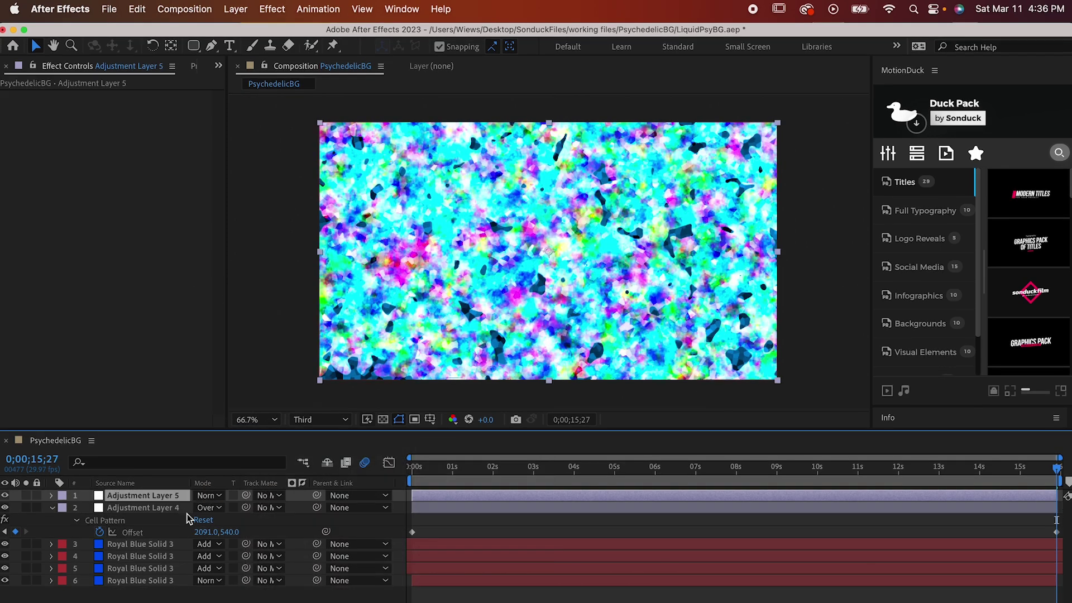
{"action": "left_click", "coordinate": [272, 9]}
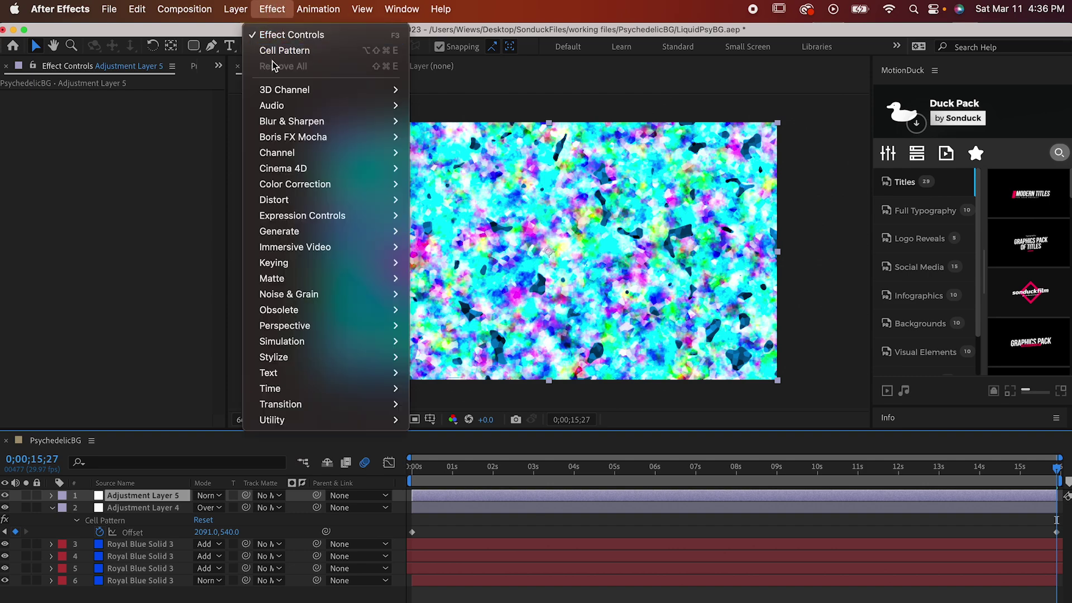
{"action": "mouse_move", "coordinate": [313, 200]}
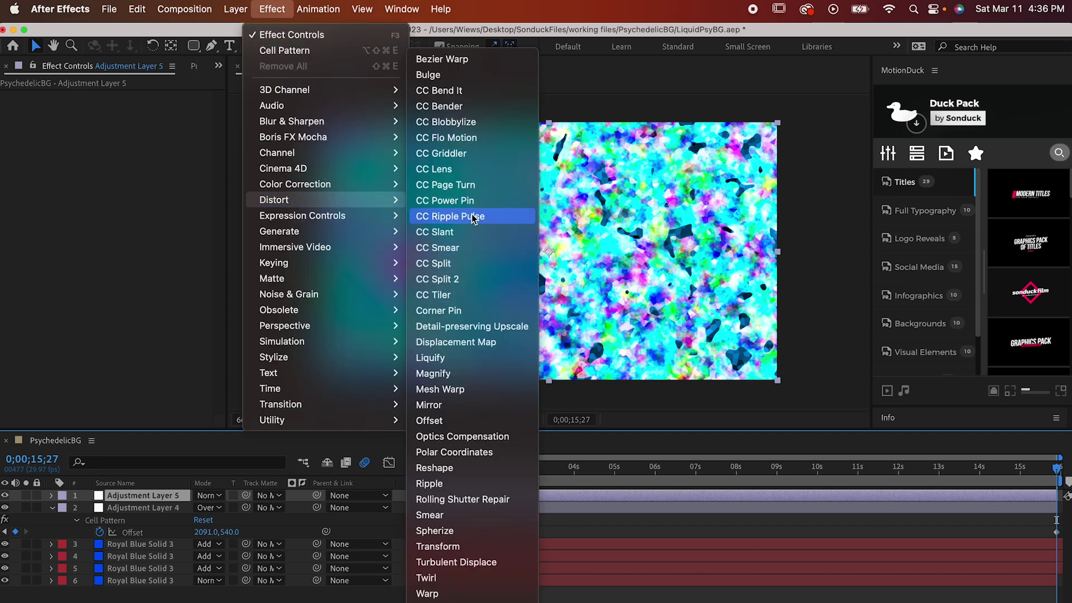
{"action": "left_click", "coordinate": [470, 167]}
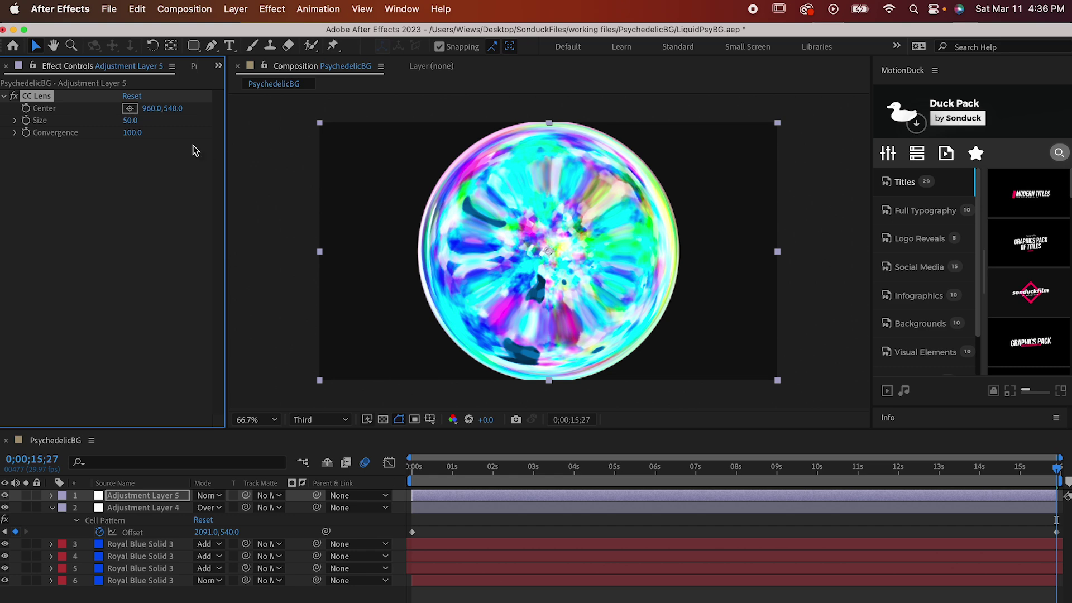
{"action": "left_click_drag", "start_coordinate": [131, 121], "coordinate": [227, 125]}
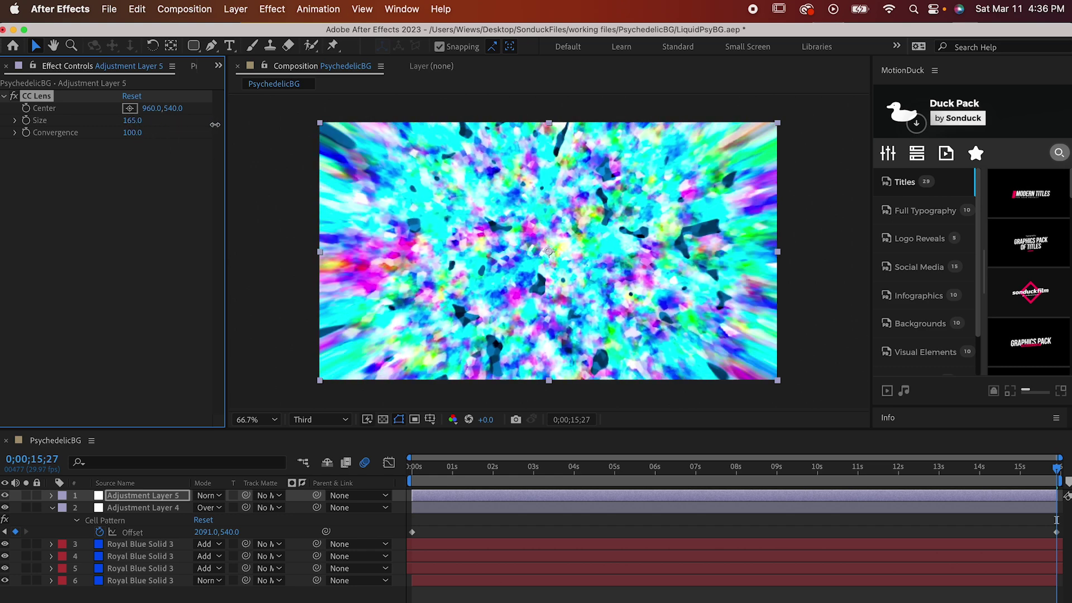
{"action": "left_click", "coordinate": [139, 121]}
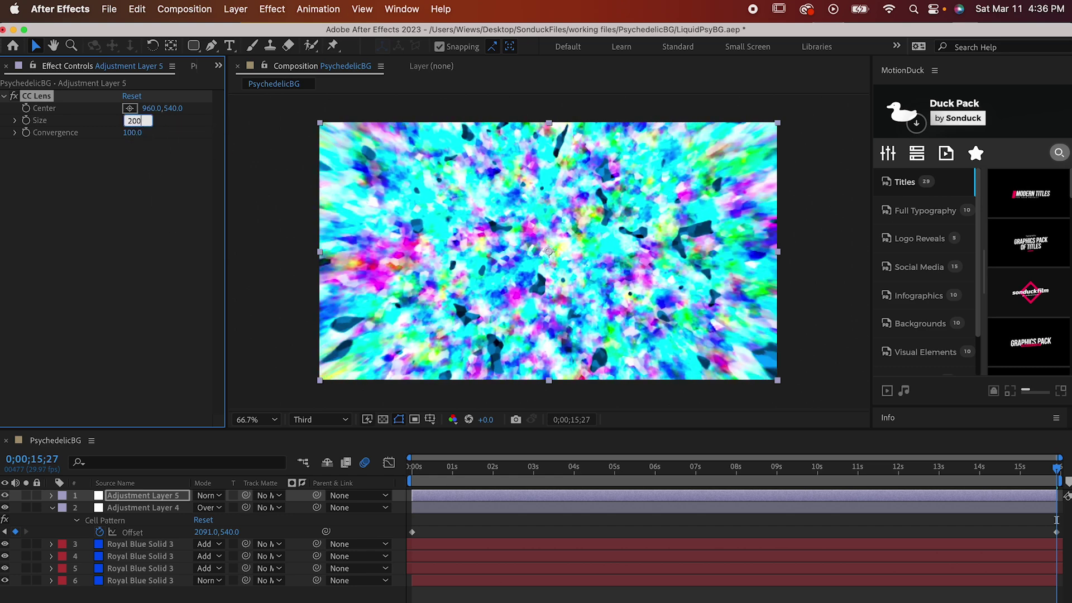
{"action": "key", "text": "Return"}
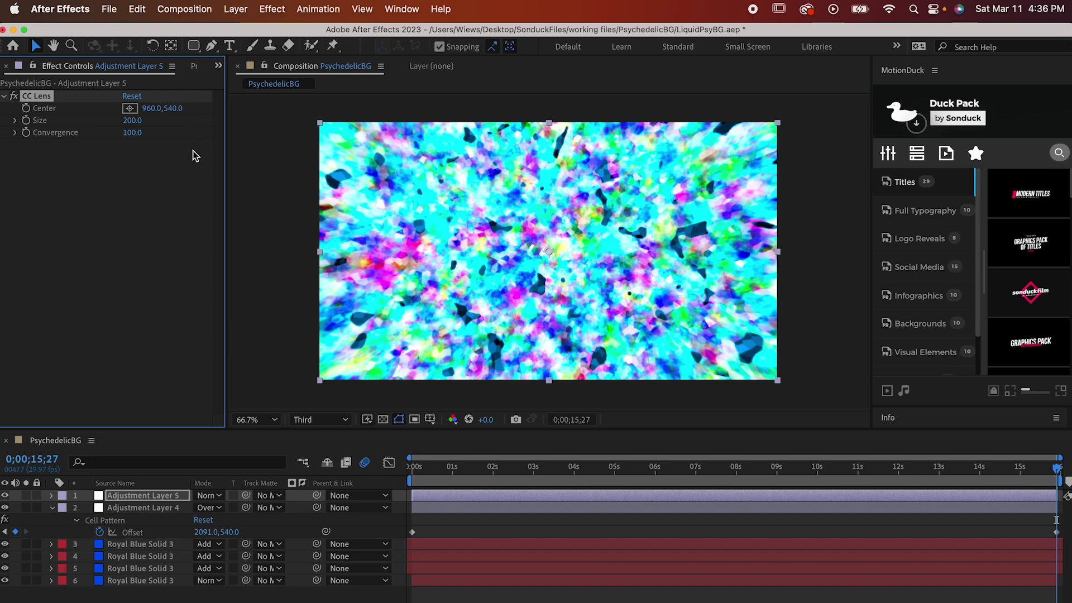
{"action": "left_click", "coordinate": [272, 8]}
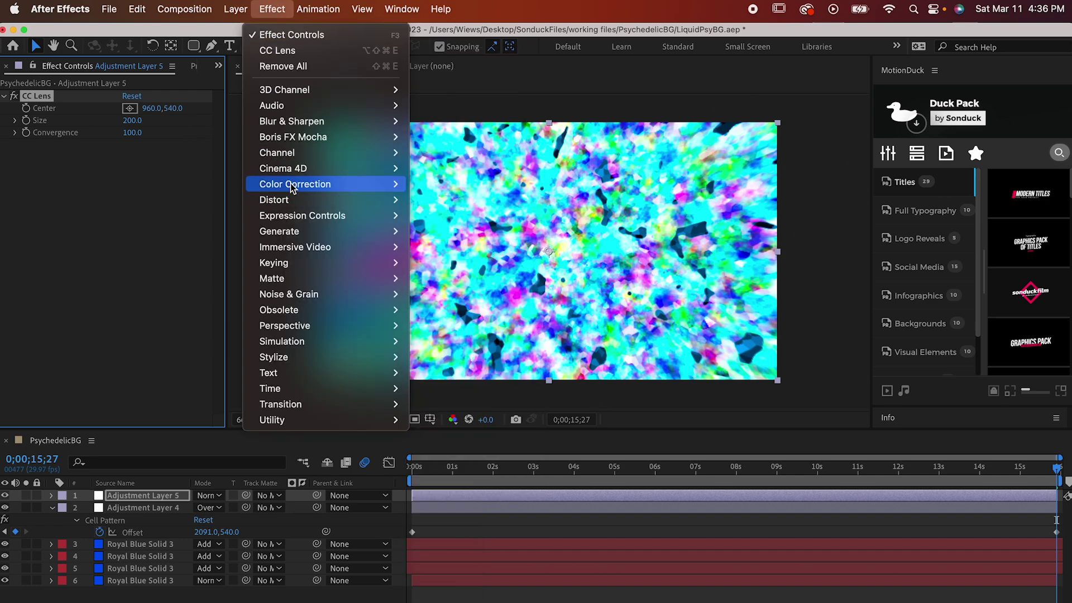
- Add Hue/Saturation to the adjustment layer, with Master Hue -75° and Master Saturation -22 for a green background
{"action": "mouse_move", "coordinate": [335, 185]}
{"action": "left_click", "coordinate": [514, 407]}
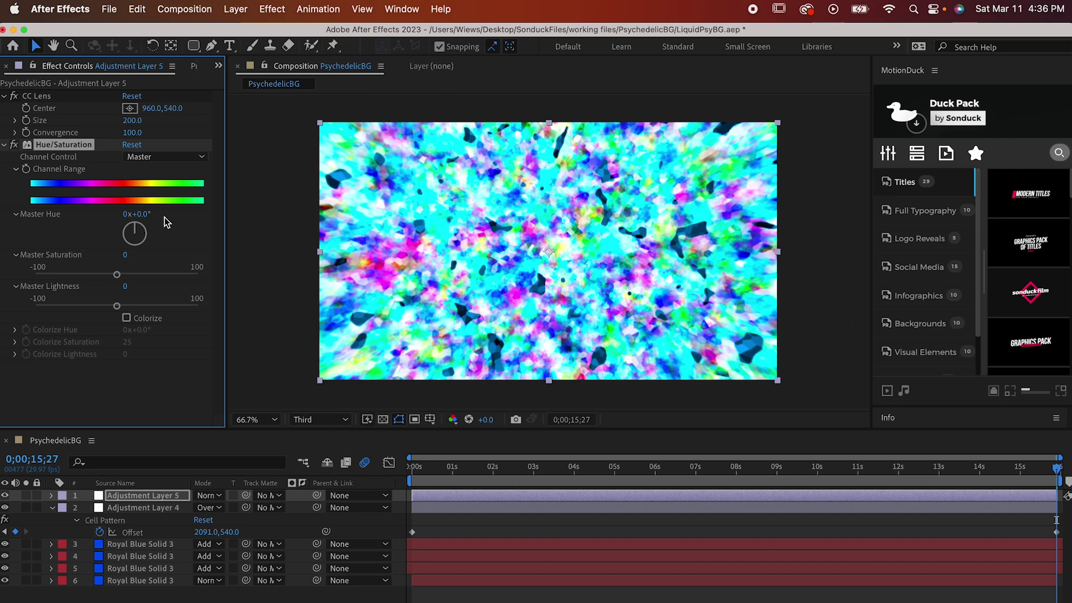
{"action": "mouse_move", "coordinate": [147, 217]}
{"action": "left_mouse_down"}
{"action": "mouse_move", "coordinate": [194, 203]}
{"action": "mouse_move", "coordinate": [157, 202]}
{"action": "left_mouse_up"}
{"action": "mouse_move", "coordinate": [119, 275]}
{"action": "left_mouse_down"}
{"action": "mouse_move", "coordinate": [79, 276]}
{"action": "mouse_move", "coordinate": [99, 275]}
{"action": "left_mouse_up"}
{"action": "left_click_drag", "start_coordinate": [137, 244], "coordinate": [141, 214]}
{"action": "key", "text": "space"}
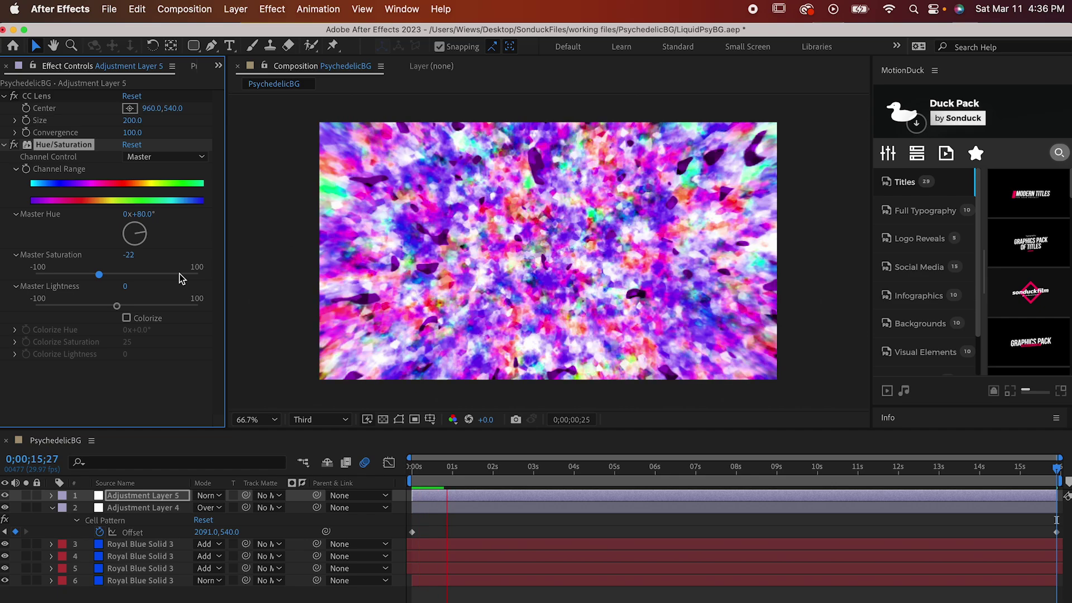
{"action": "left_click_drag", "start_coordinate": [144, 216], "coordinate": [48, 213]}
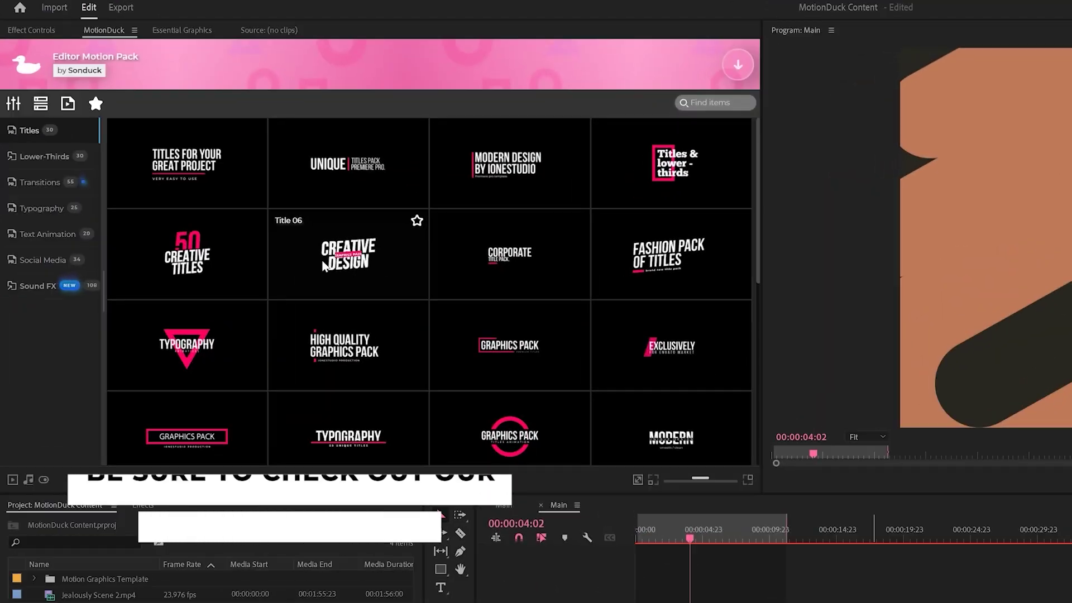
- Drop the MotionDuck Typography_04 title template onto the Main sequence timeline
{"action": "left_click_drag", "start_coordinate": [567, 526], "coordinate": [565, 525]}
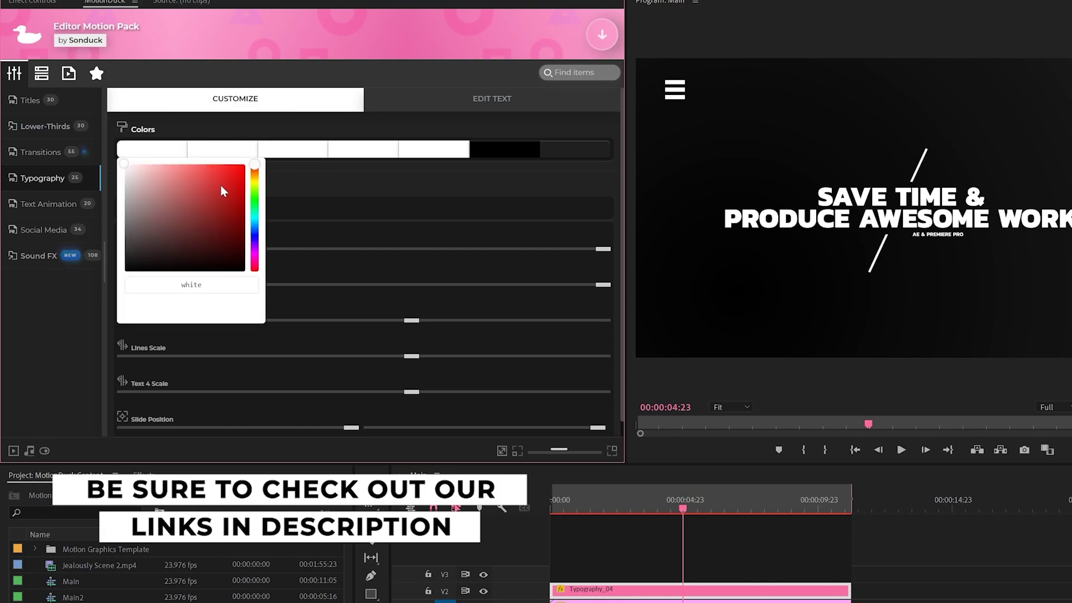